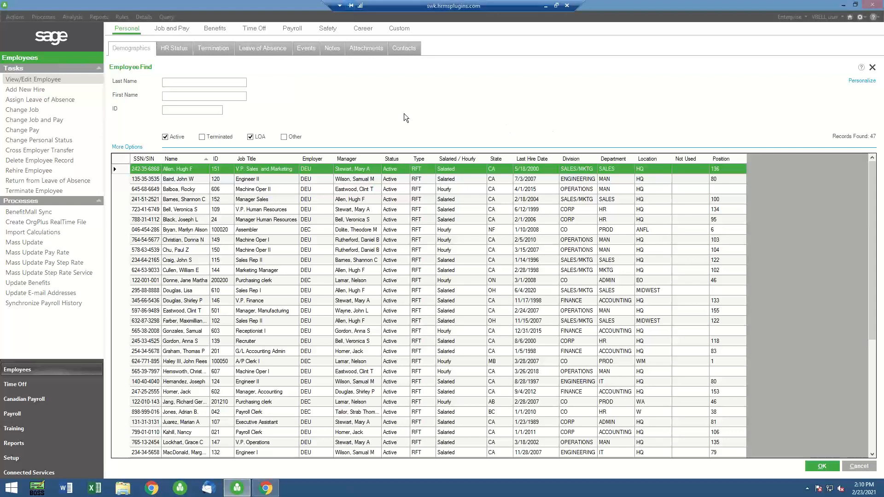
Open the insurance benefits of the first listed employee, the V.P. Sales and Marketing
{"action": "double_click", "coordinate": [184, 169]}
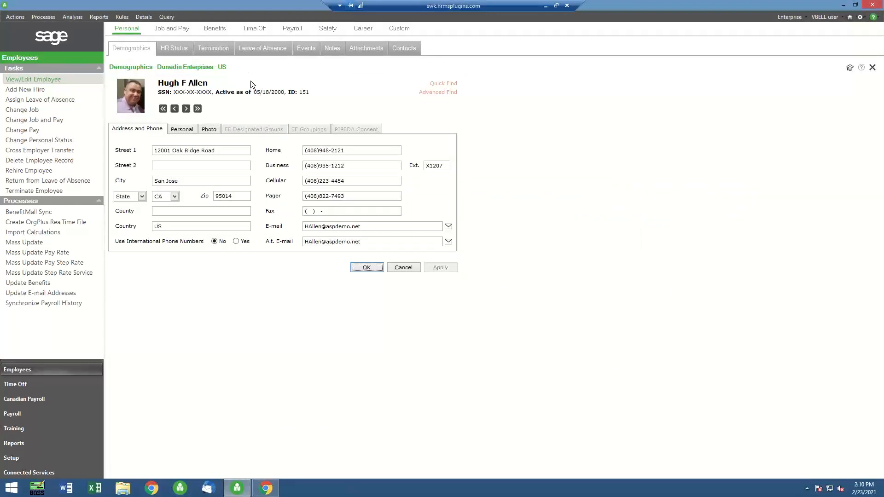
{"action": "left_click", "coordinate": [213, 30]}
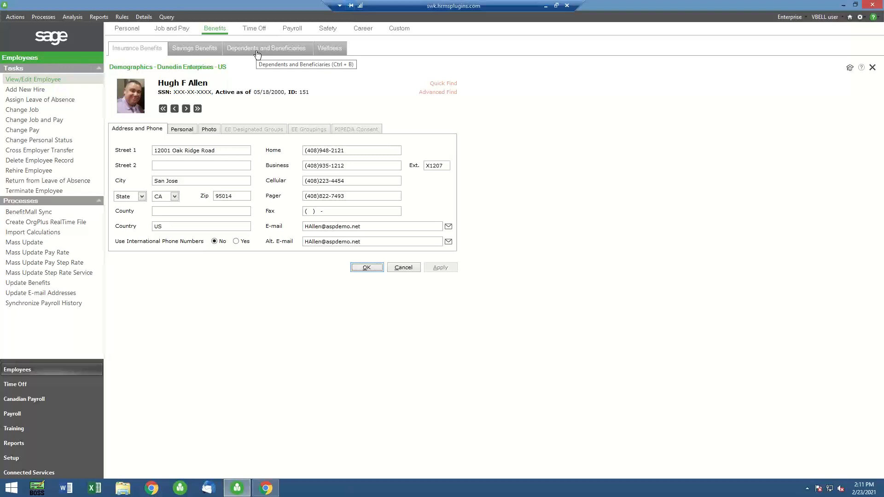
{"action": "left_click", "coordinate": [137, 51]}
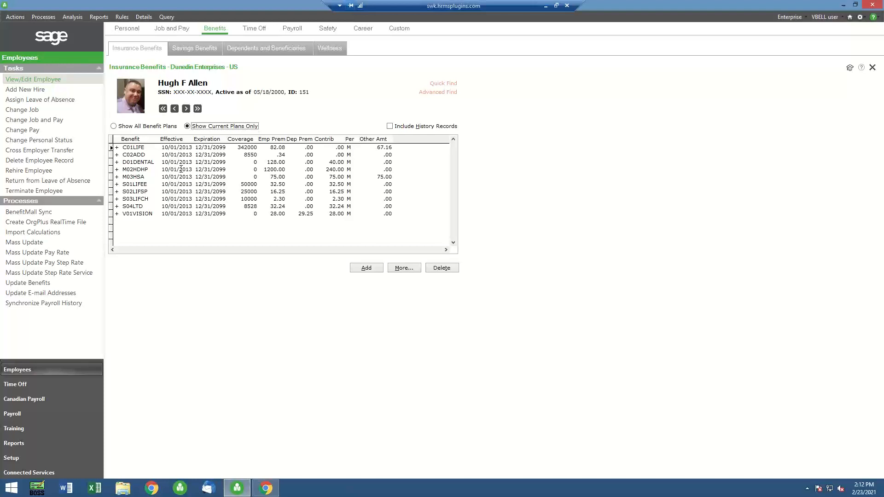
Open the employee's M02HDHP benefit and review its costs and coverage alongside its covered dependents
{"action": "double_click", "coordinate": [118, 171]}
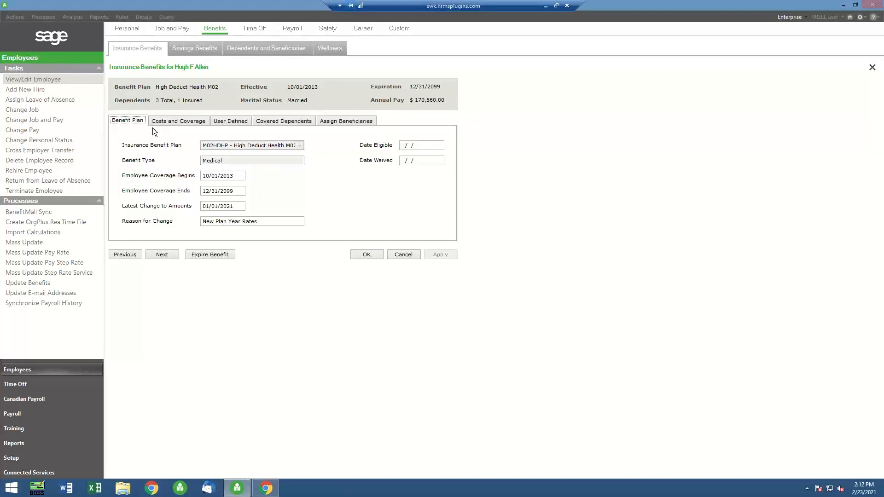
{"action": "left_click", "coordinate": [167, 121]}
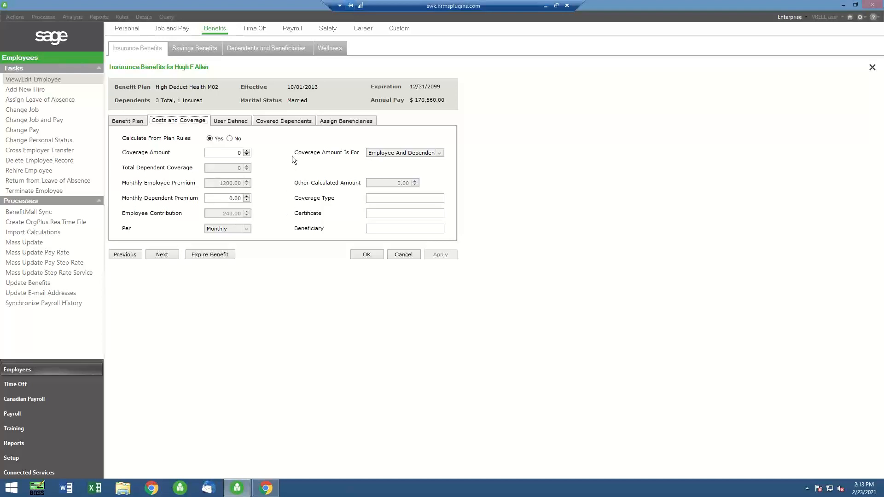
{"action": "left_click", "coordinate": [284, 122]}
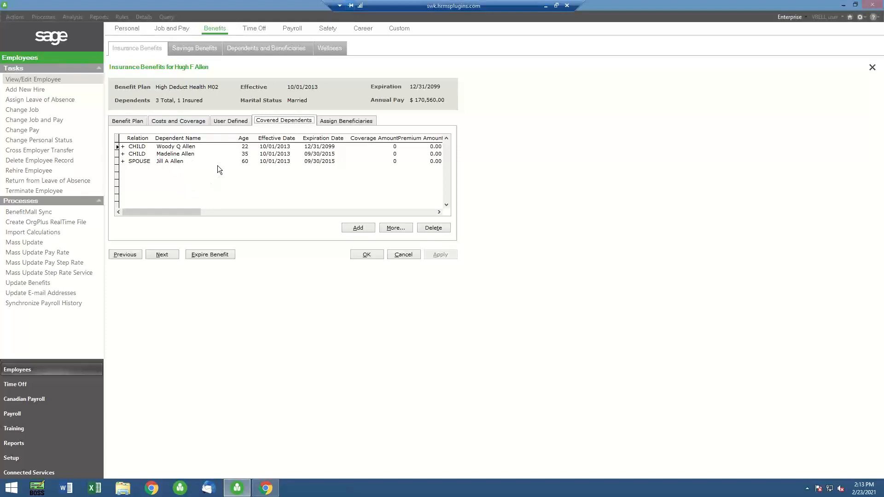
{"action": "left_click", "coordinate": [178, 122]}
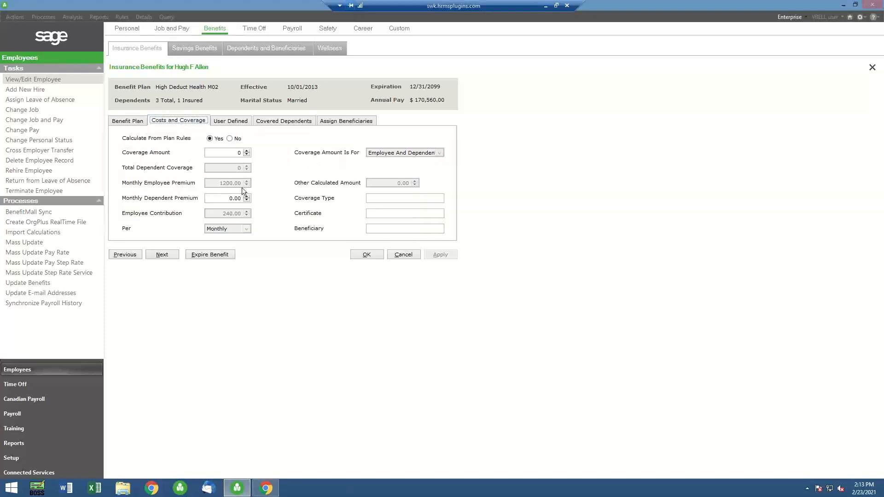
{"action": "left_click", "coordinate": [270, 121]}
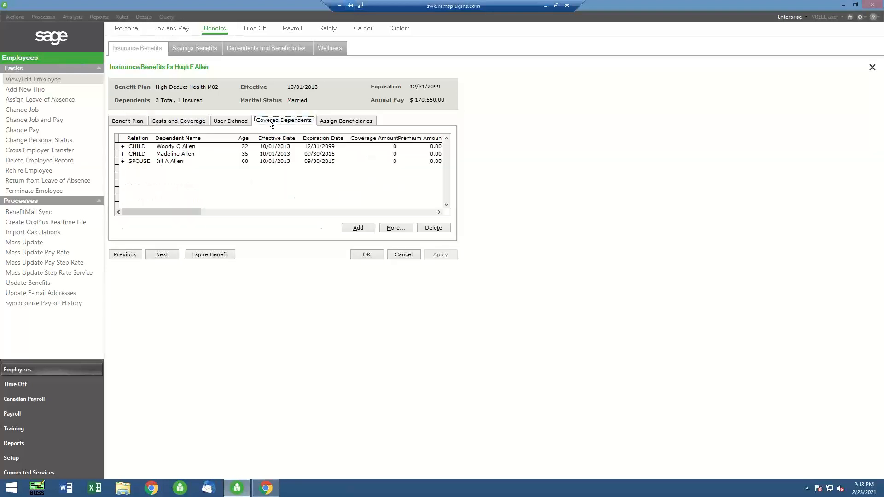
Delete both children and the spouse from the M02HDHP benefit's covered dependents
{"action": "left_click", "coordinate": [427, 230]}
{"action": "left_click", "coordinate": [464, 260]}
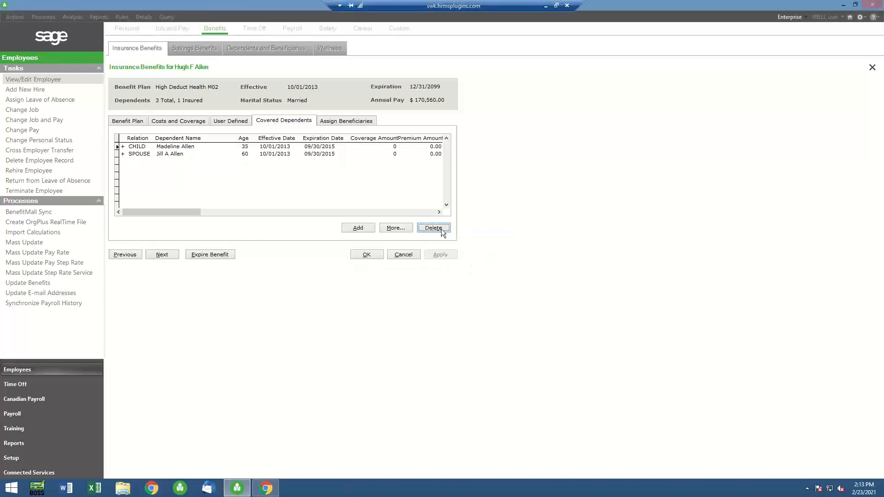
{"action": "left_click", "coordinate": [441, 228]}
{"action": "left_click", "coordinate": [467, 258]}
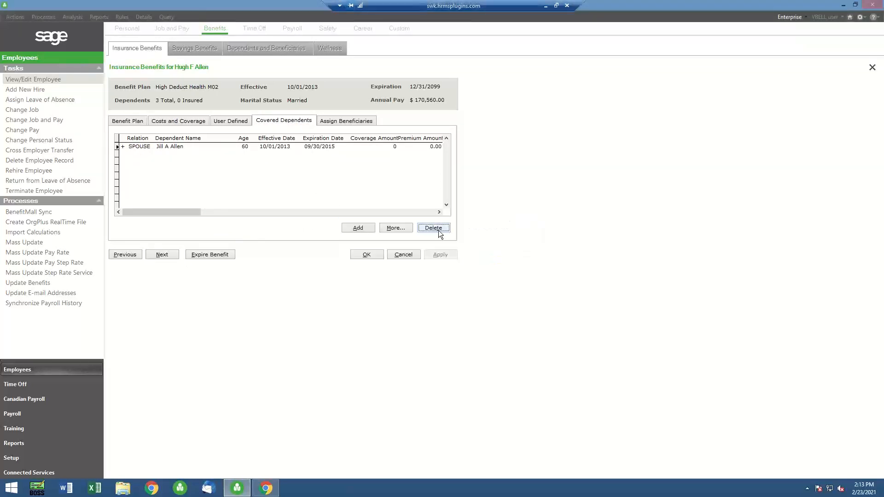
{"action": "left_click", "coordinate": [438, 228]}
{"action": "left_click", "coordinate": [460, 256]}
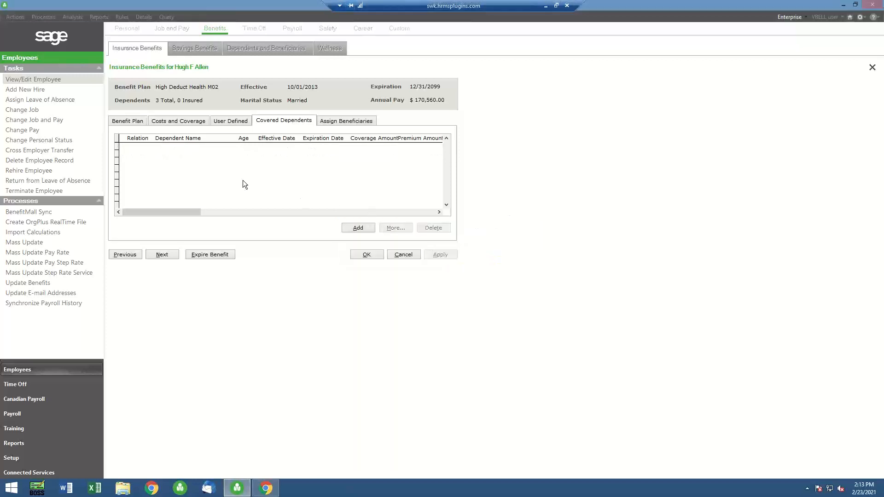
Save the benefit change with a history record, entering "Testing" as the reason for change
{"action": "left_click", "coordinate": [371, 256]}
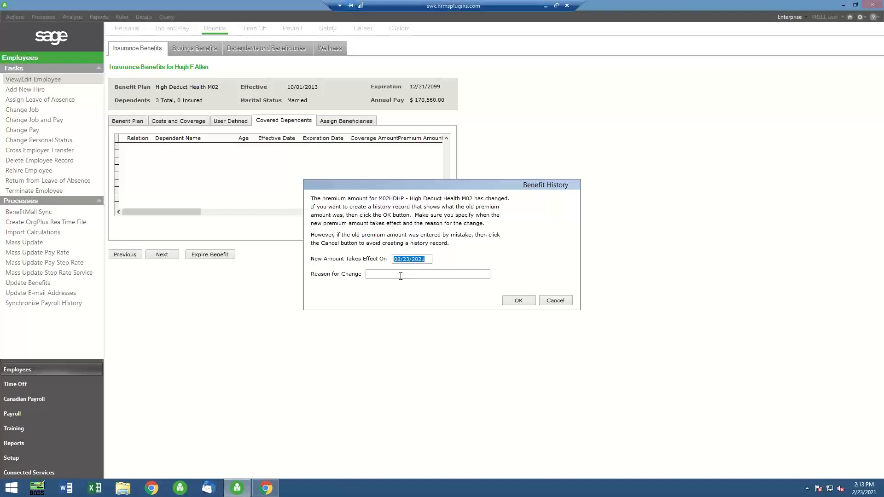
{"action": "left_click", "coordinate": [376, 276]}
{"action": "type", "text": "Testing"}
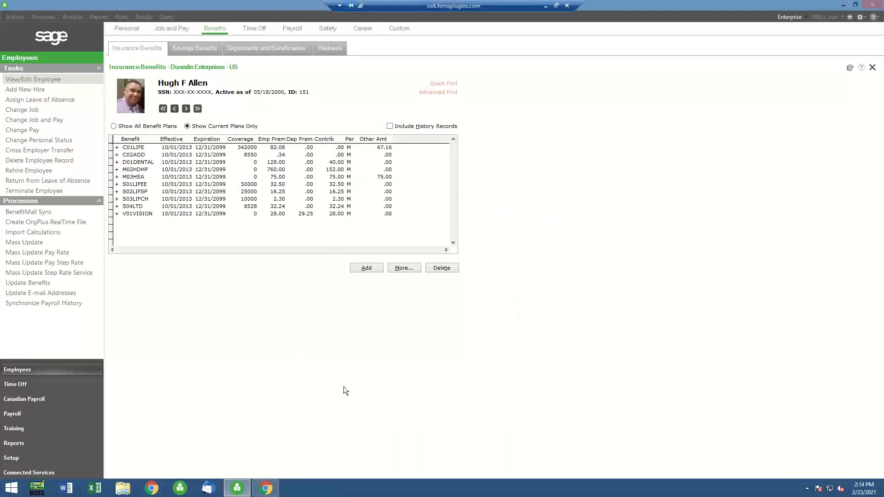
Reopen the M02HDHP benefit and check the recalculated premium, employee contribution and covered dependents list
{"action": "double_click", "coordinate": [116, 170]}
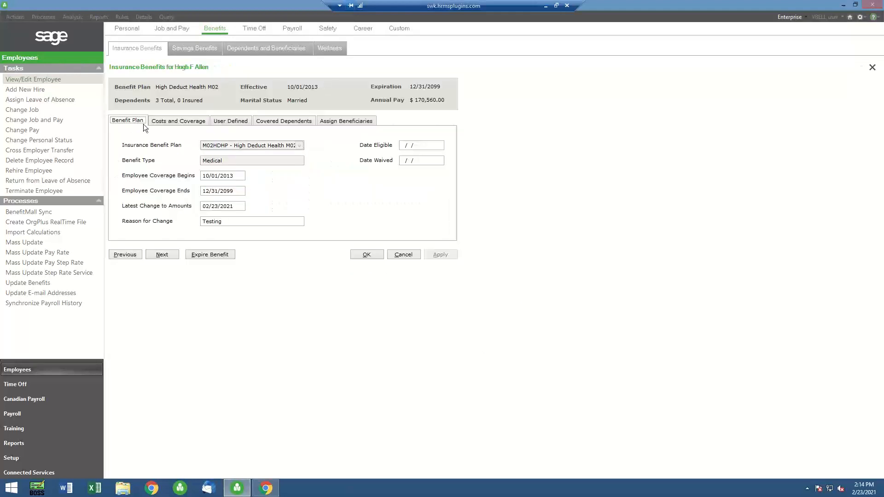
{"action": "left_click", "coordinate": [165, 121]}
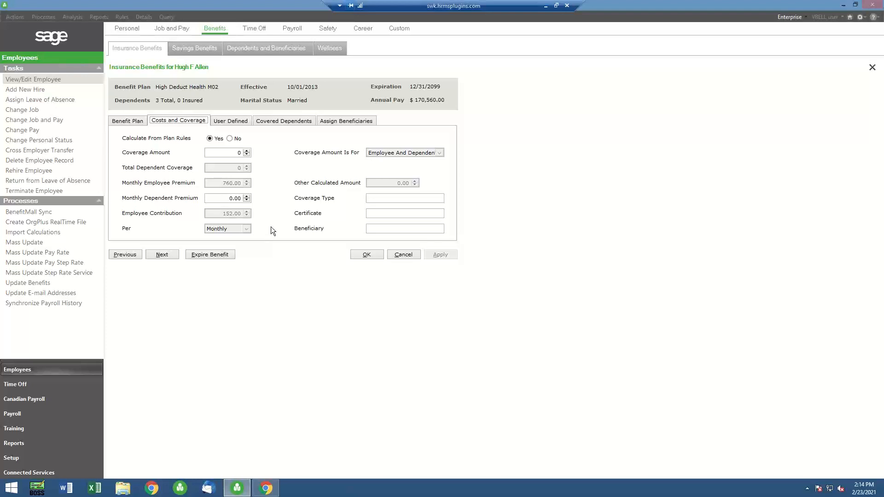
{"action": "left_click", "coordinate": [281, 120]}
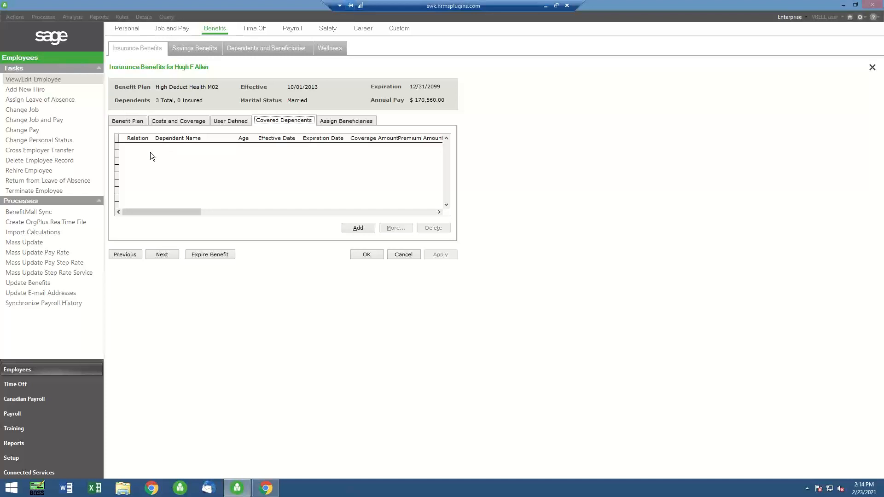
Add the spouse as a covered dependent on the M02HDHP benefit and save without creating a history record
{"action": "left_click", "coordinate": [358, 228]}
{"action": "left_click", "coordinate": [116, 70]}
{"action": "double_click", "coordinate": [115, 70]}
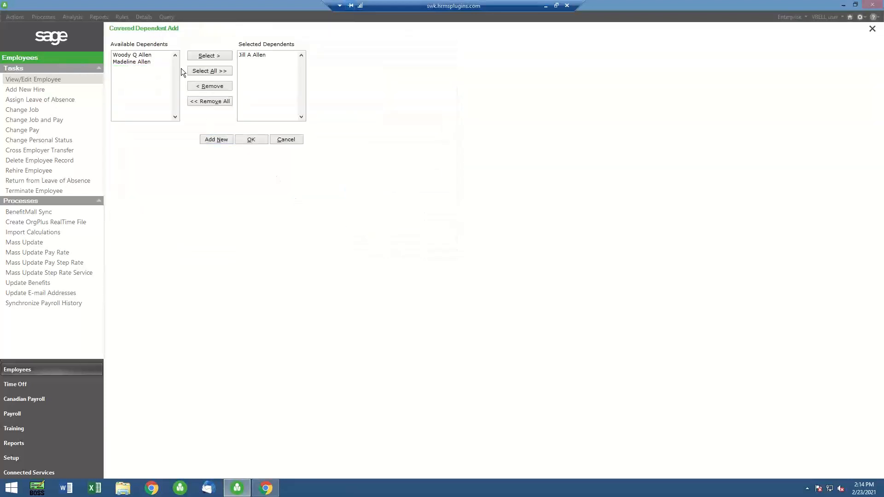
{"action": "left_click", "coordinate": [256, 139]}
{"action": "left_click", "coordinate": [367, 254]}
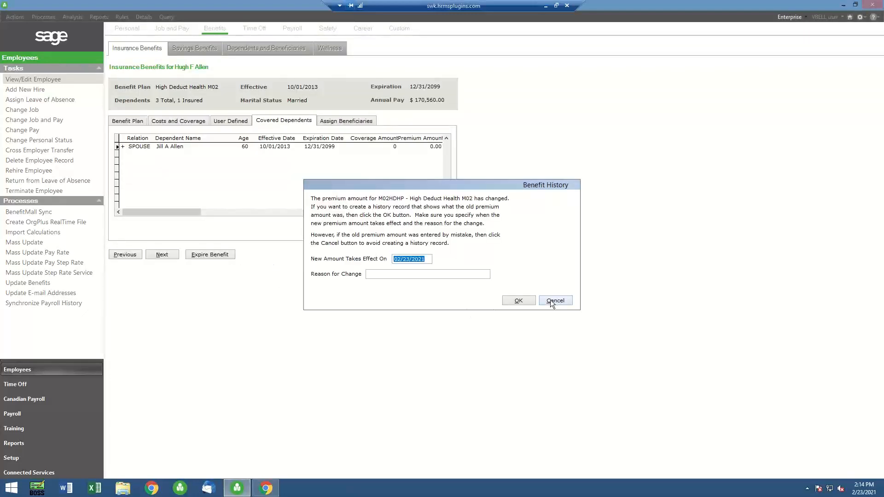
{"action": "left_click", "coordinate": [551, 300]}
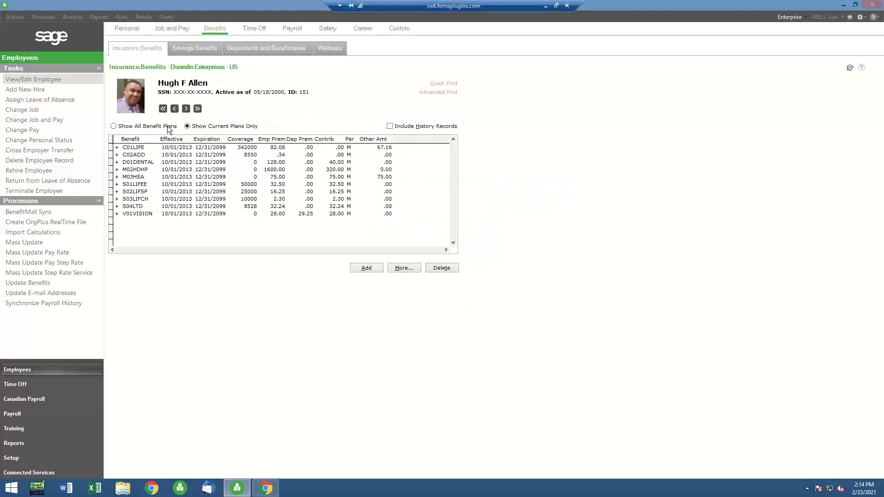
Review how covering only the spouse affects the M02HDHP benefit's costs, comparing them with the covered dependents list
{"action": "double_click", "coordinate": [118, 170]}
{"action": "left_click", "coordinate": [191, 121]}
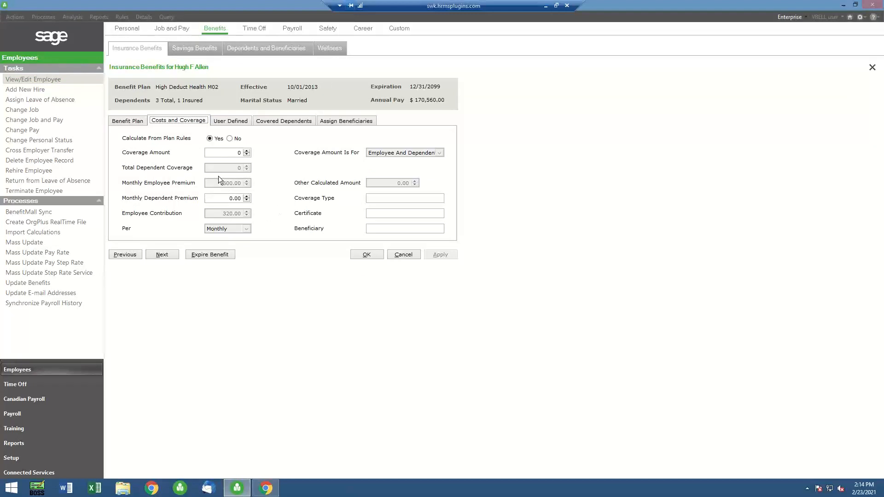
{"action": "left_click", "coordinate": [272, 122]}
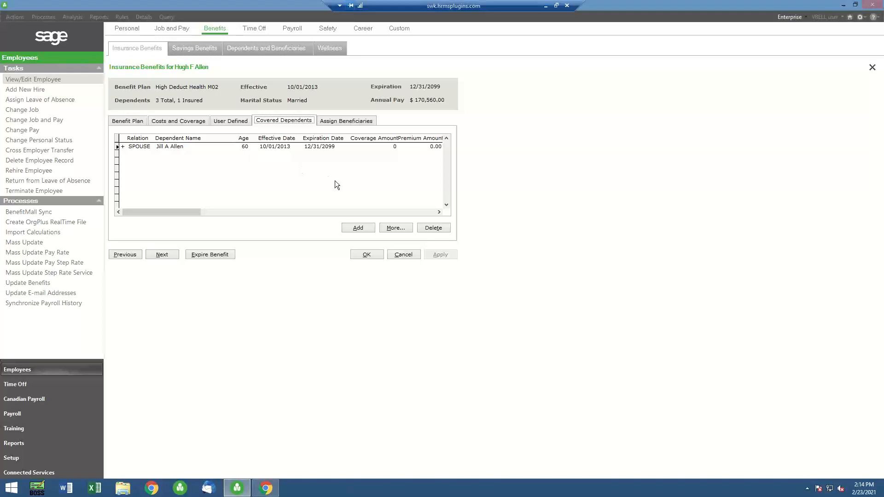
{"action": "left_click", "coordinate": [168, 121]}
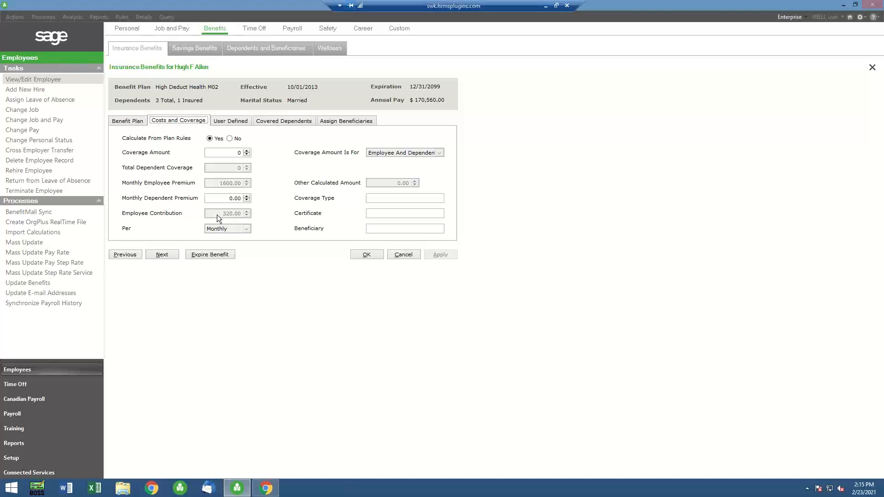
Add both remaining children as covered dependents on the M02HDHP benefit and save without creating a history record
{"action": "left_click", "coordinate": [285, 122]}
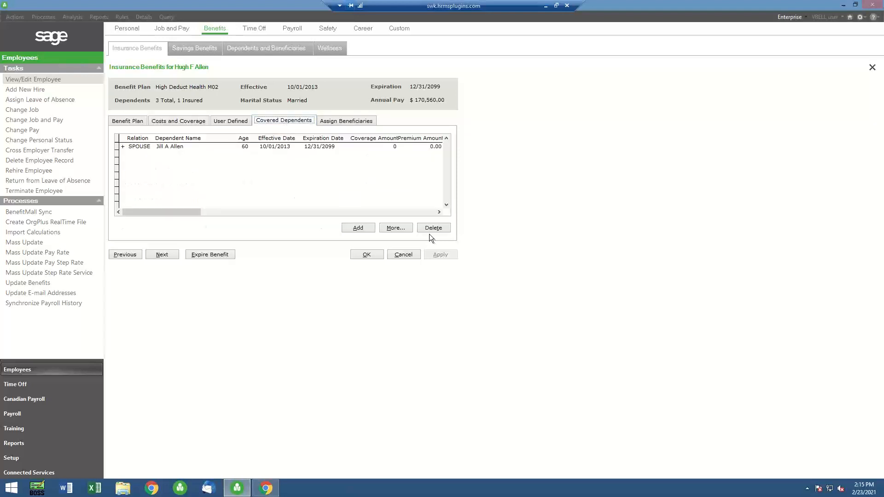
{"action": "left_click", "coordinate": [360, 226]}
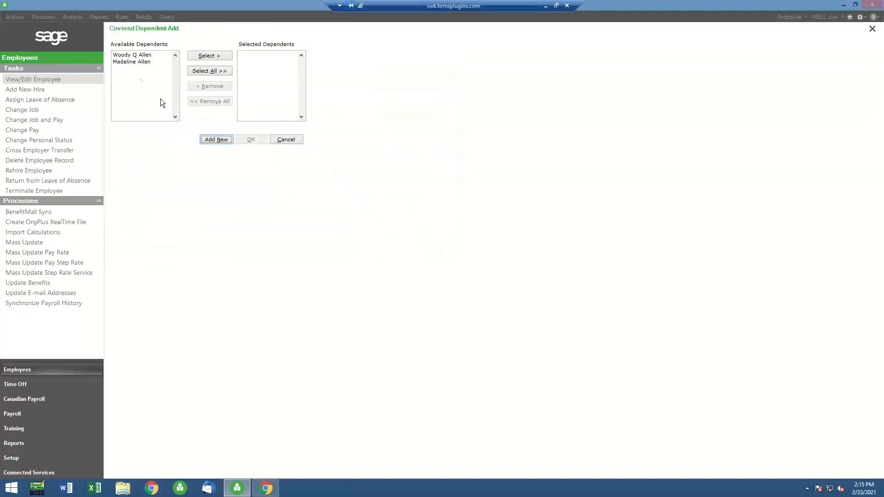
{"action": "left_click", "coordinate": [203, 70]}
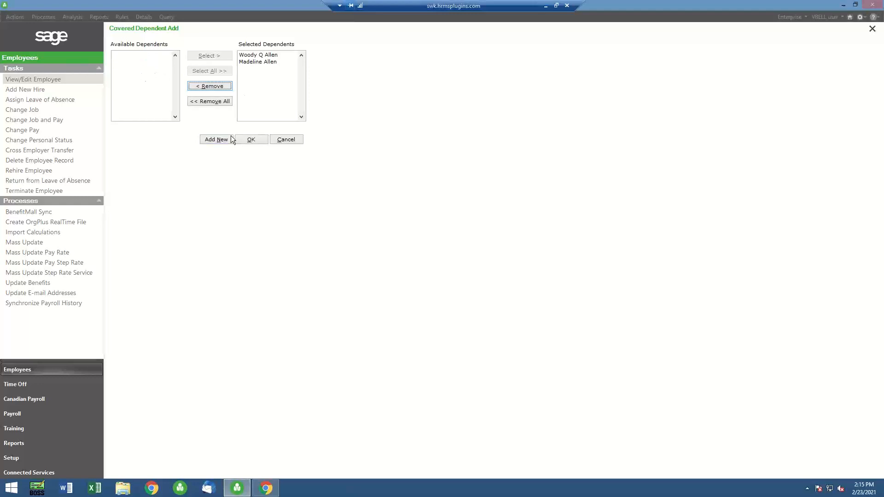
{"action": "left_click", "coordinate": [258, 140]}
{"action": "left_click", "coordinate": [256, 140]}
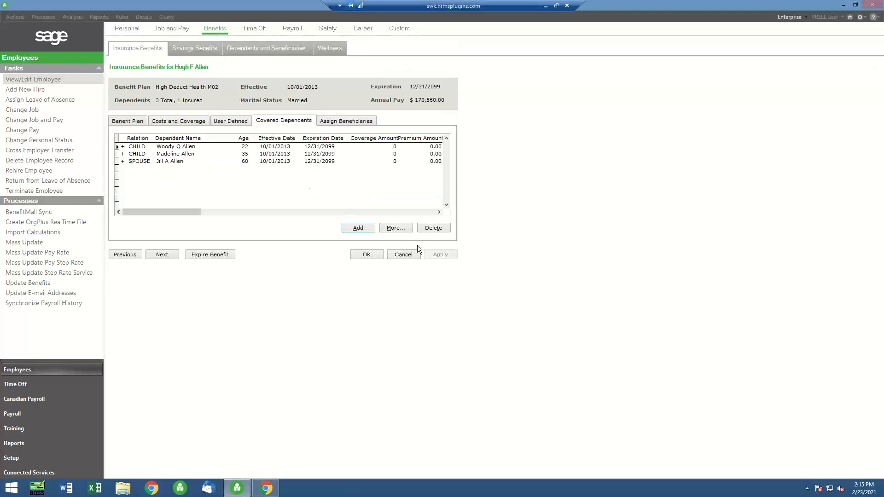
{"action": "left_click", "coordinate": [367, 254]}
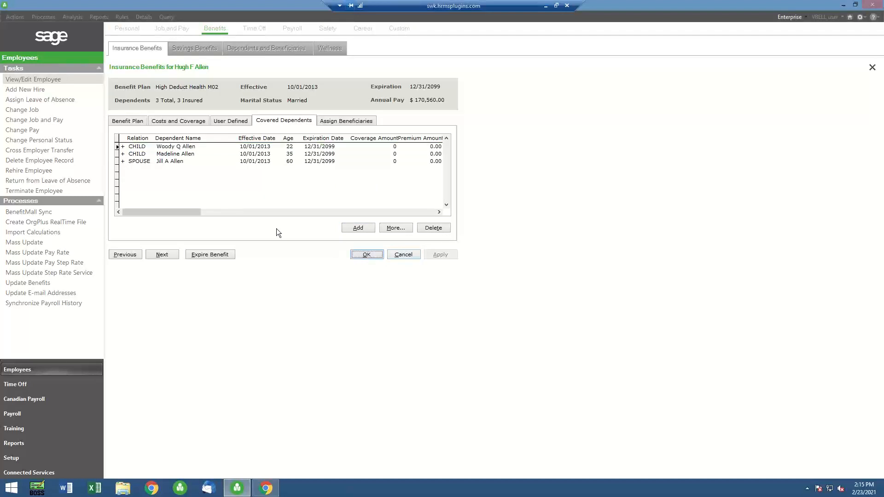
{"action": "left_click", "coordinate": [562, 302]}
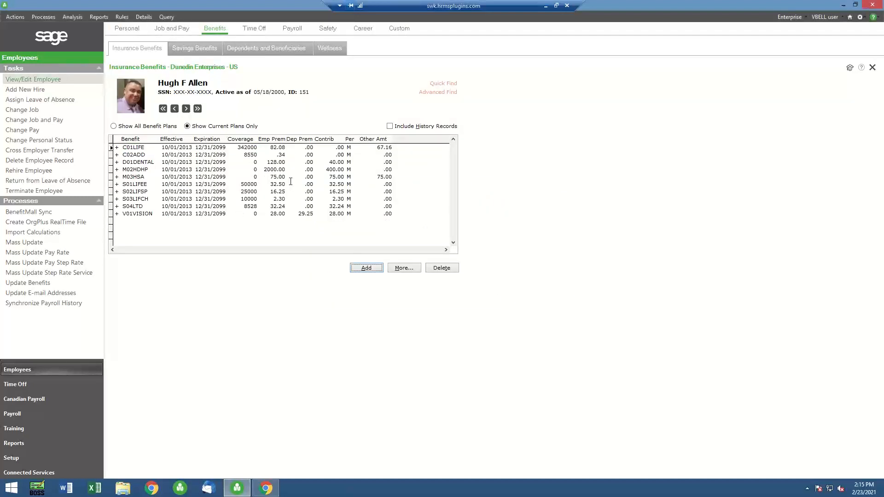
Check the M02HDHP benefit's premium and employee contribution for family coverage, leaving the record without changes
{"action": "double_click", "coordinate": [119, 170]}
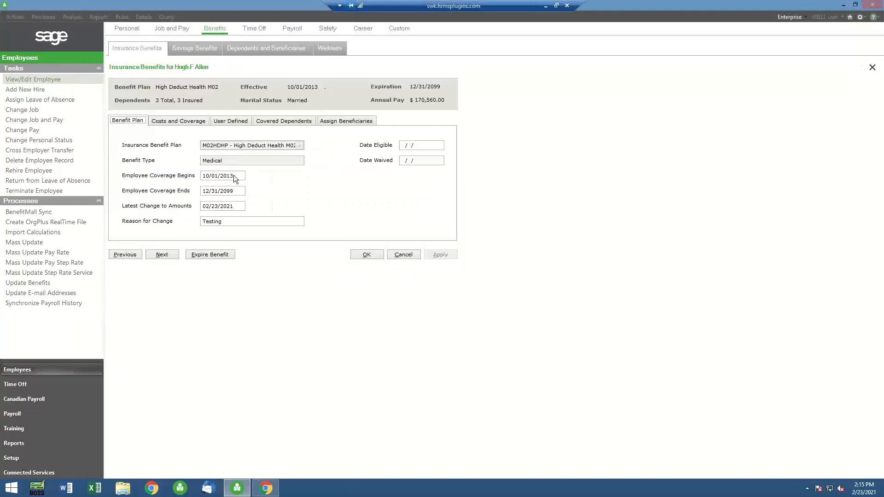
{"action": "left_click", "coordinate": [175, 121]}
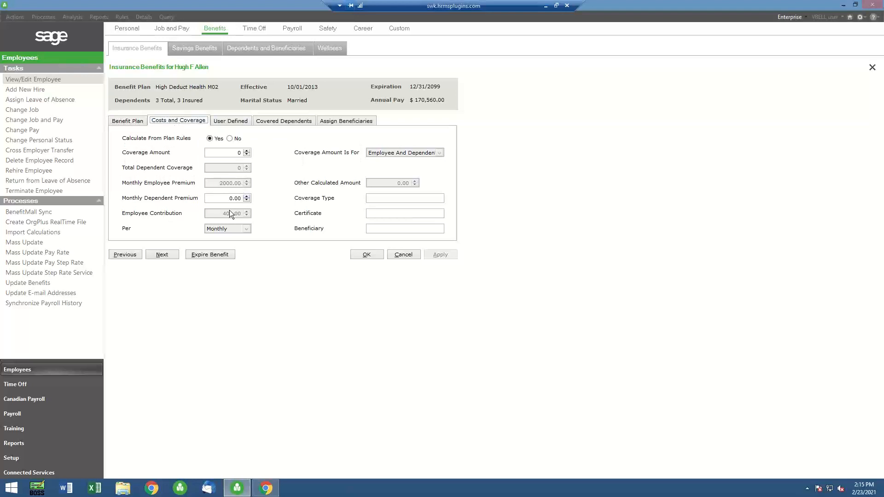
{"action": "left_click", "coordinate": [406, 255]}
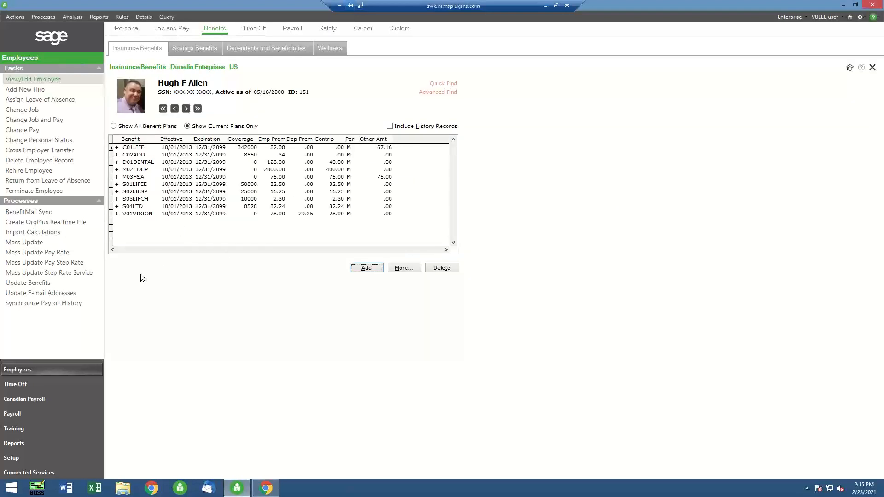
Open the setup details of the M02HDHP plan from the employee benefit insurance plans
{"action": "left_click", "coordinate": [27, 458]}
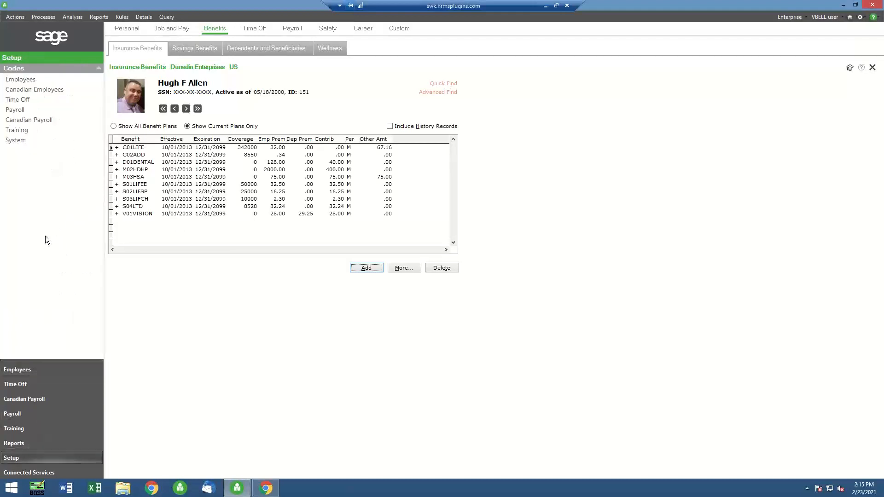
{"action": "left_click", "coordinate": [55, 82]}
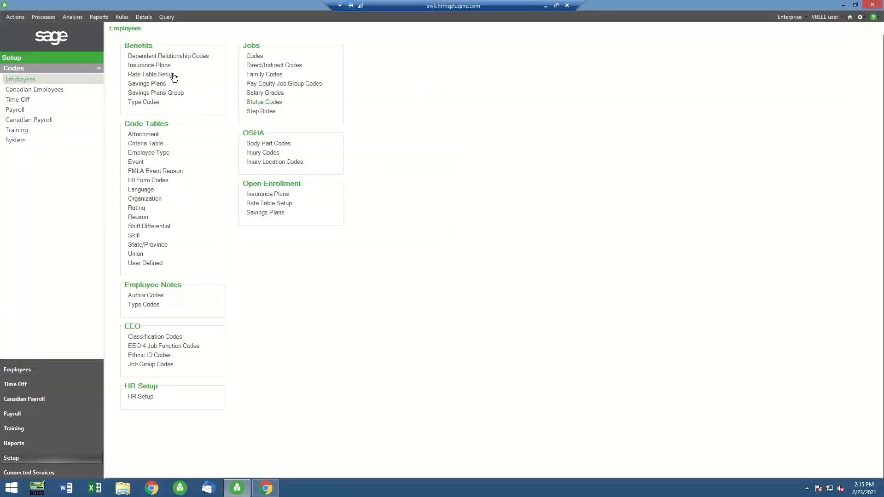
{"action": "left_click", "coordinate": [152, 65]}
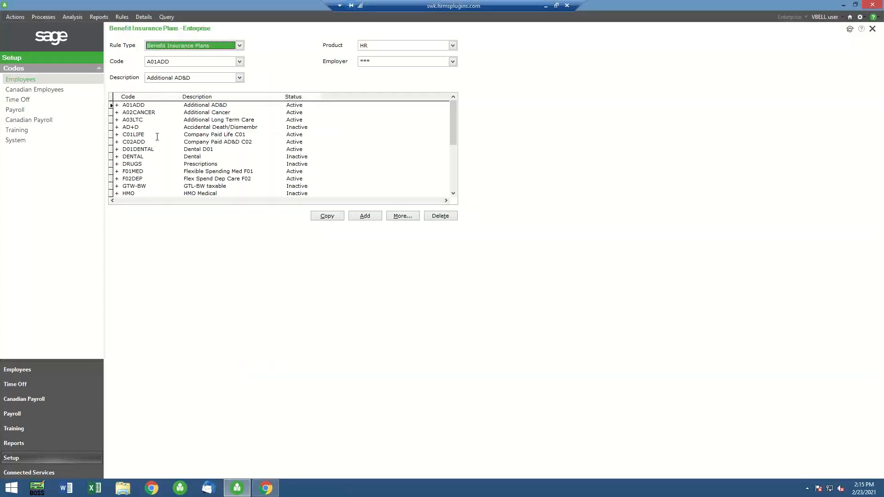
{"action": "left_click", "coordinate": [455, 179]}
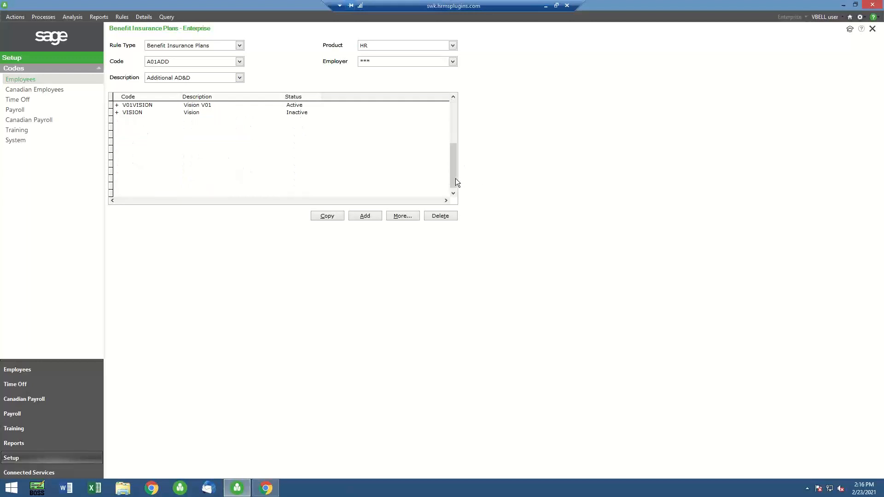
{"action": "left_click", "coordinate": [453, 133]}
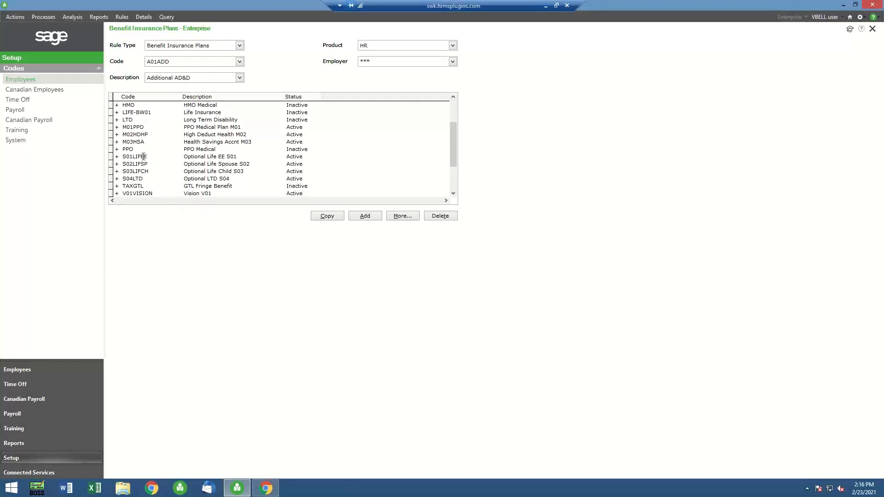
{"action": "left_click", "coordinate": [118, 135]}
{"action": "double_click", "coordinate": [117, 136]}
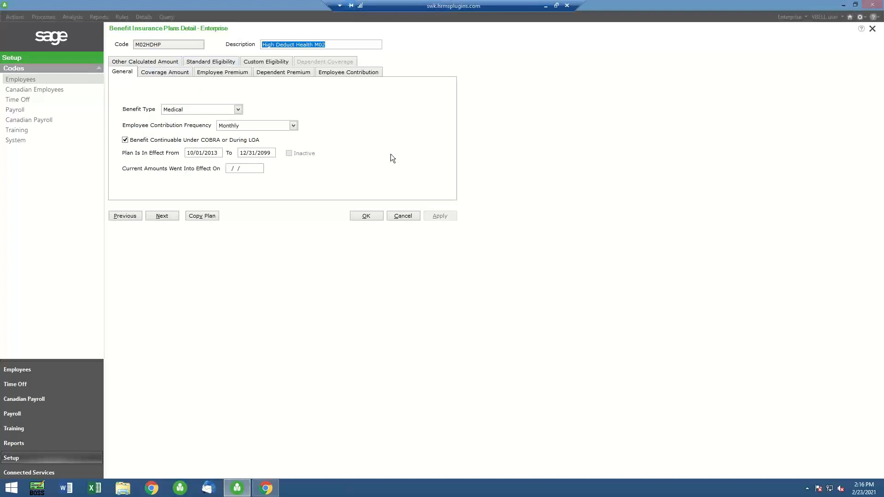
Review the M02HDHP plan's employee premium and employee contribution expressions, leaving the plan setup without changes
{"action": "left_click", "coordinate": [223, 73]}
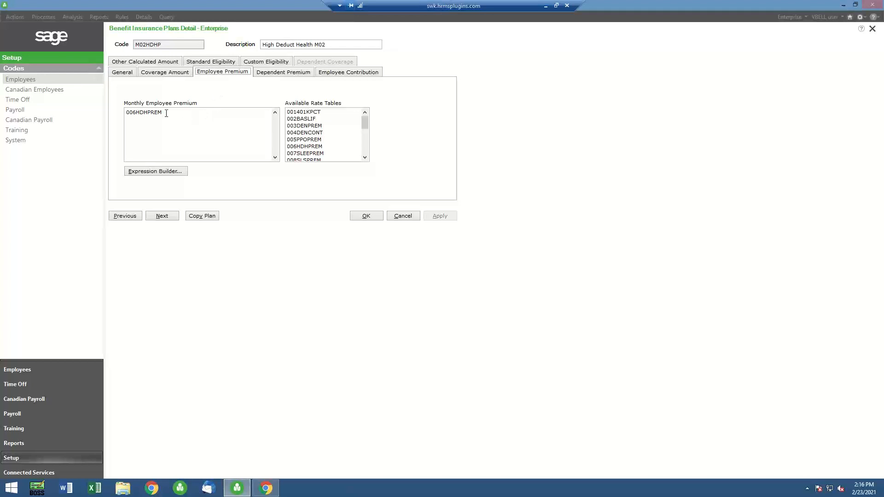
{"action": "left_click_drag", "start_coordinate": [163, 113], "coordinate": [125, 113]}
{"action": "left_click", "coordinate": [344, 72]}
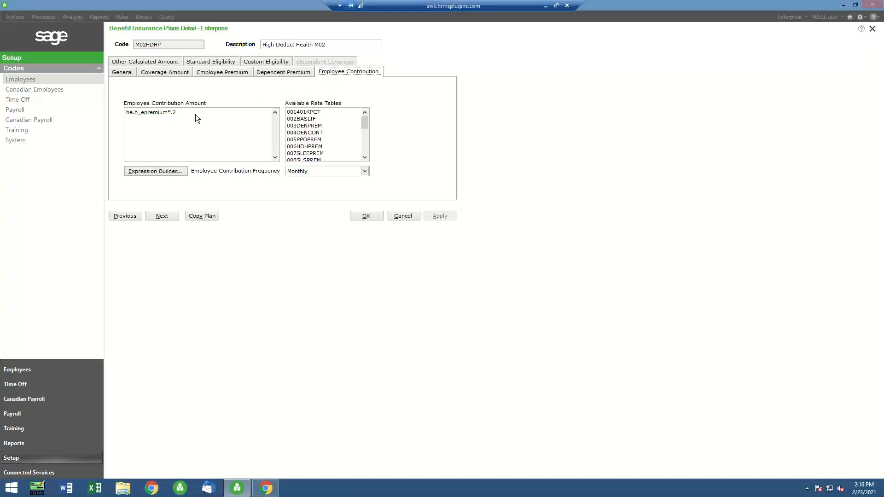
{"action": "left_click", "coordinate": [229, 74]}
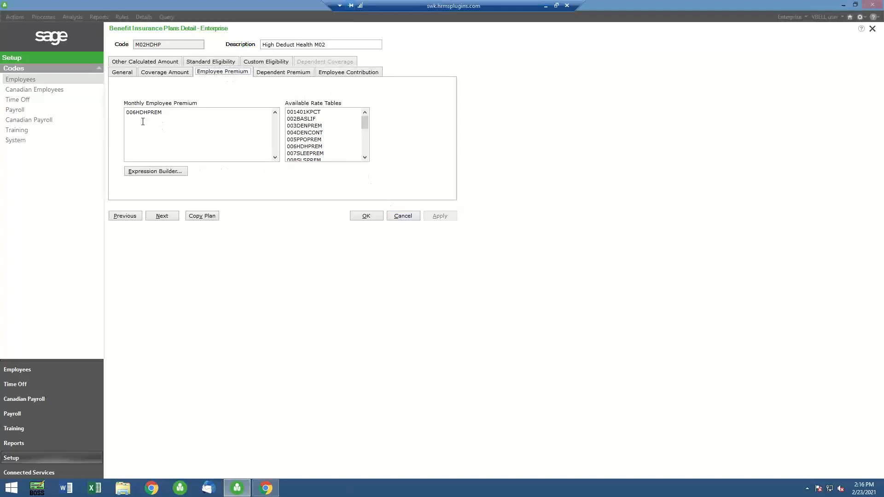
{"action": "left_click", "coordinate": [401, 216]}
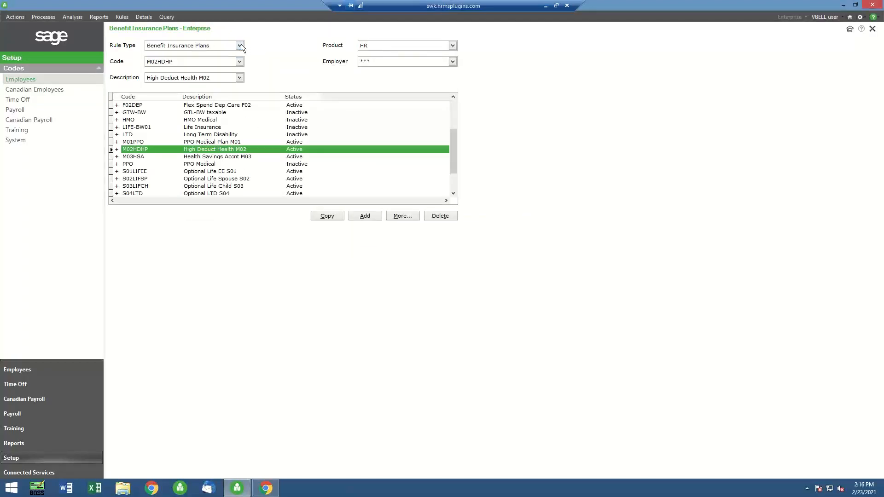
Open the 006HDHPREM benefit rate table and examine its column expression and its rates by spouse and child
{"action": "left_click", "coordinate": [240, 45]}
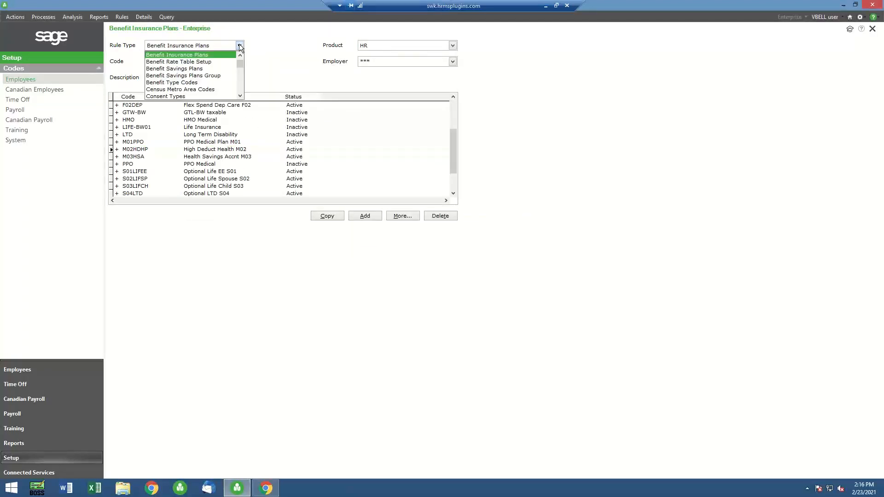
{"action": "left_click", "coordinate": [201, 62]}
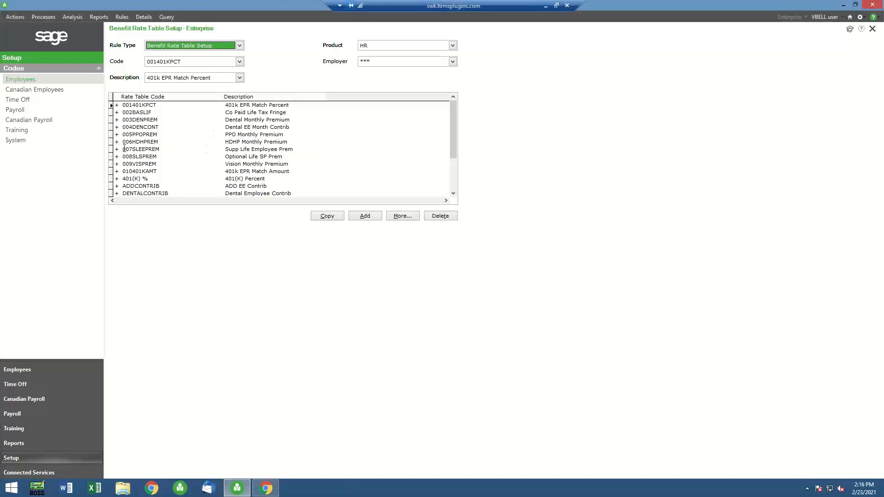
{"action": "double_click", "coordinate": [117, 144]}
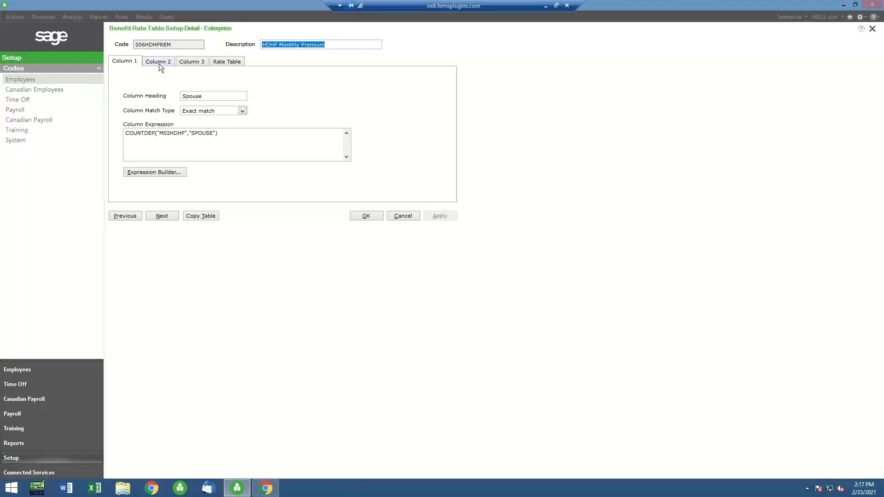
{"action": "left_click", "coordinate": [225, 62]}
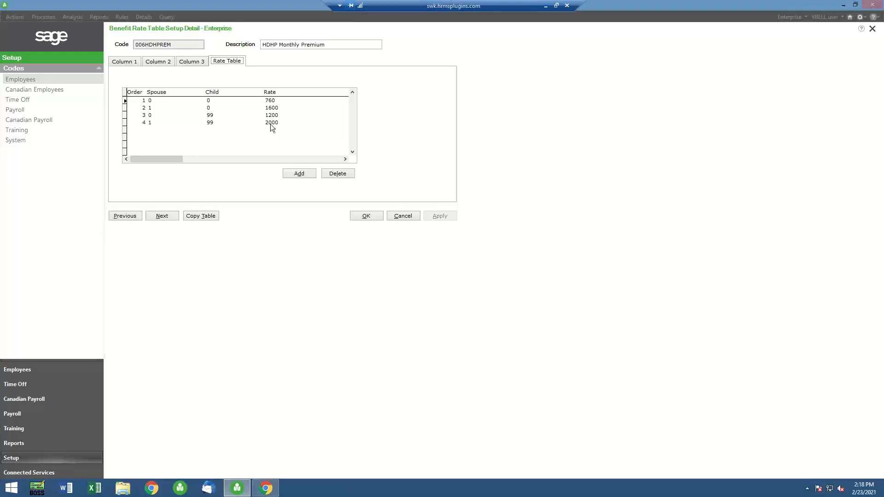
Set the rate for spouse plus children in 006HDHPREM to 2500 and update employee benefits without creating a history record
{"action": "left_click", "coordinate": [270, 123]}
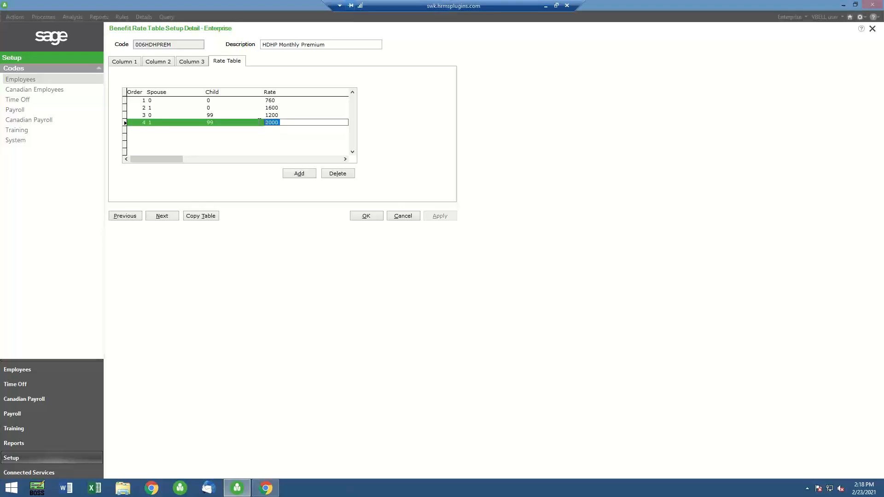
{"action": "type", "text": "2500"}
{"action": "left_click", "coordinate": [365, 223]}
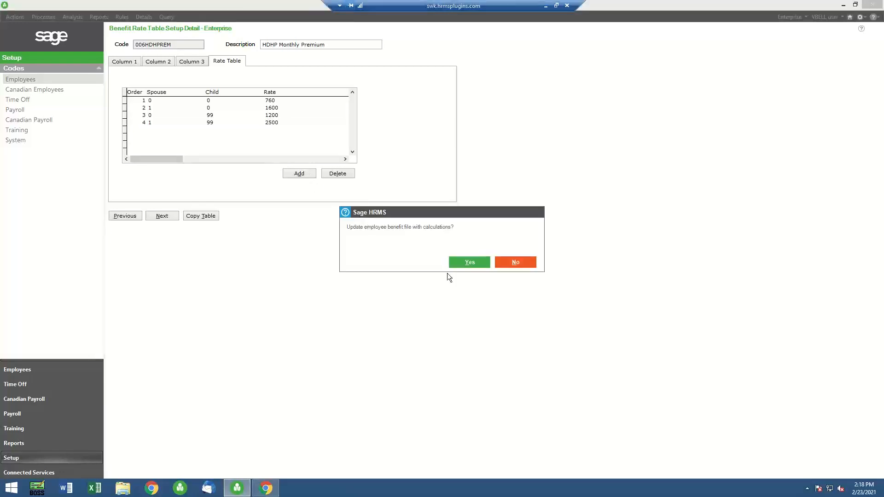
{"action": "left_click", "coordinate": [475, 265]}
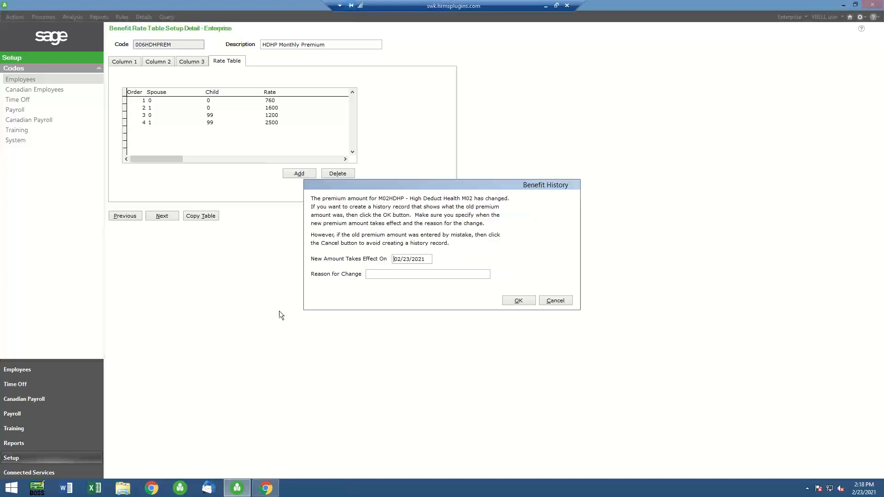
{"action": "left_click", "coordinate": [555, 301]}
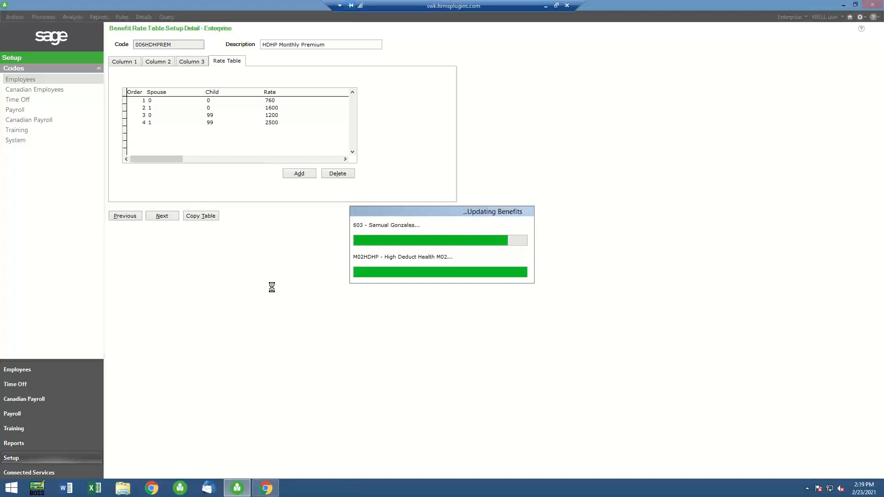
Return to the employee's insurance benefits and check the M02HDHP employee premium
{"action": "left_click", "coordinate": [39, 371]}
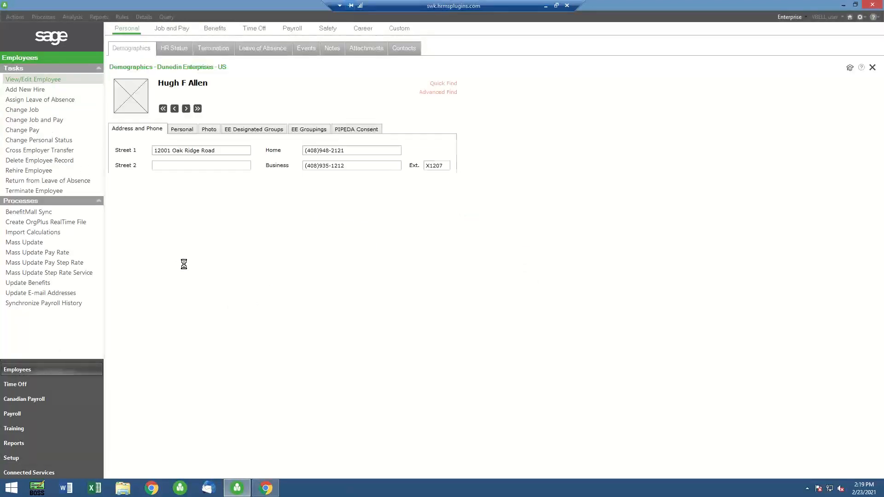
{"action": "left_click", "coordinate": [214, 30]}
{"action": "left_click", "coordinate": [158, 54]}
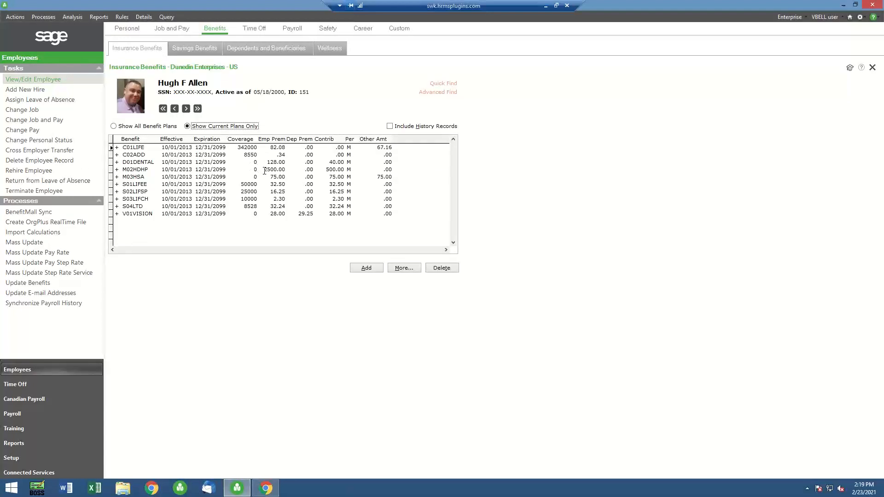
{"action": "left_click", "coordinate": [264, 171]}
{"action": "left_click_drag", "start_coordinate": [264, 171], "coordinate": [287, 172]}
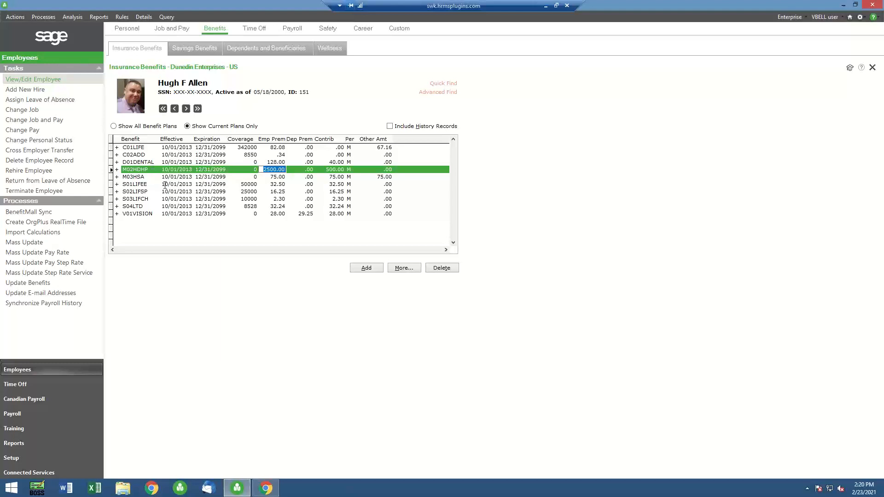
Review the costs and coverage of the S01LIFEE optional life benefit, leaving the record without changes
{"action": "double_click", "coordinate": [119, 185]}
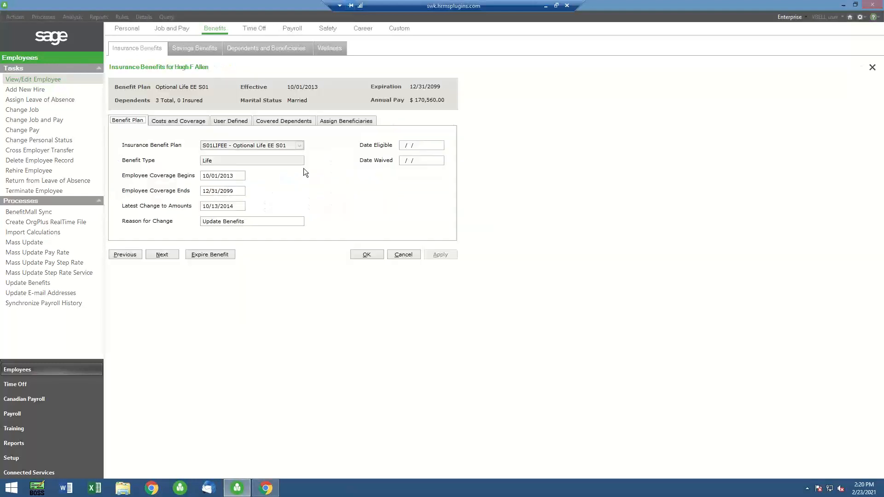
{"action": "left_click", "coordinate": [192, 120]}
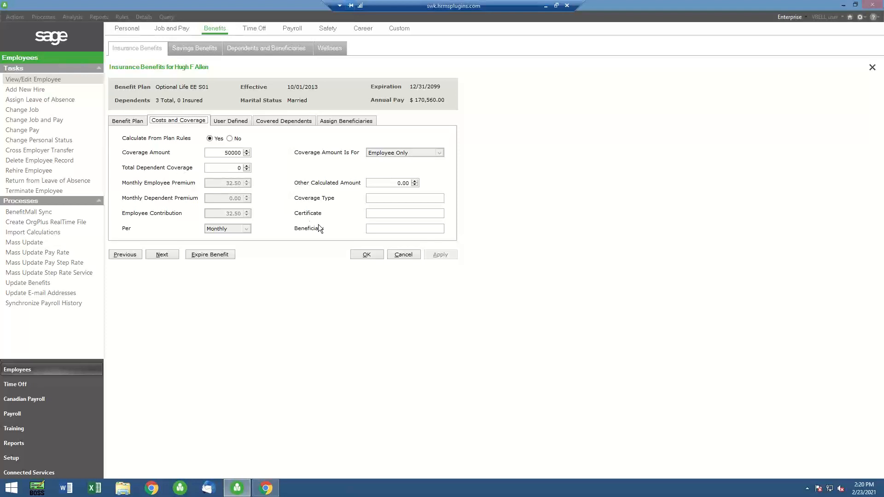
{"action": "left_click", "coordinate": [399, 256]}
Change the birth date in the employee's personal demographics to make him ten years younger, saving without creating benefit history records
{"action": "left_click", "coordinate": [130, 32]}
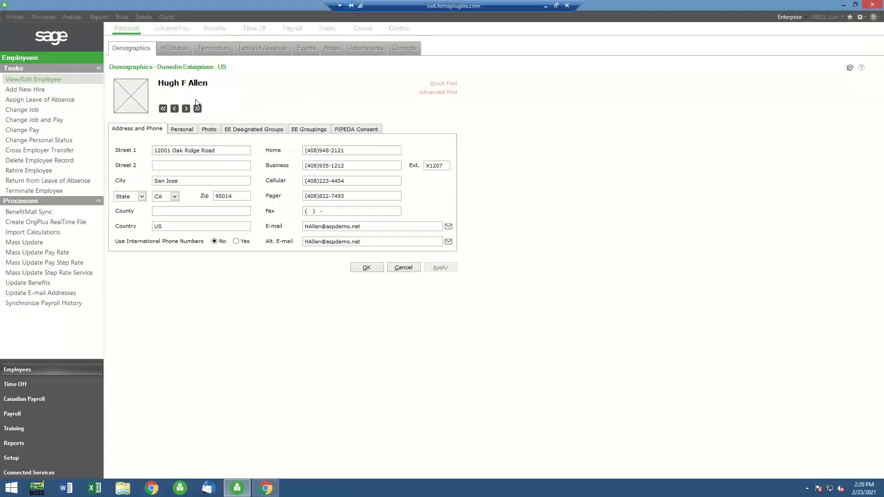
{"action": "left_click", "coordinate": [183, 130]}
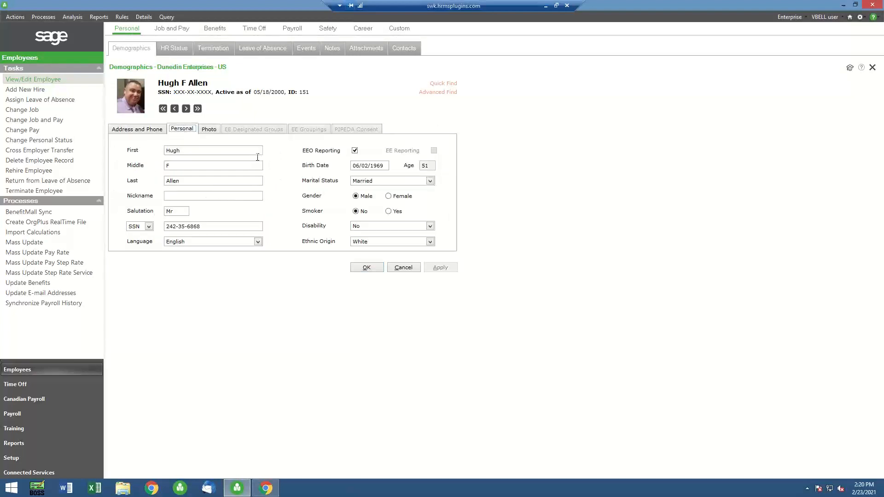
{"action": "left_click", "coordinate": [378, 165]}
{"action": "key", "text": "Delete"}
{"action": "type", "text": "7"}
{"action": "left_click", "coordinate": [361, 271]}
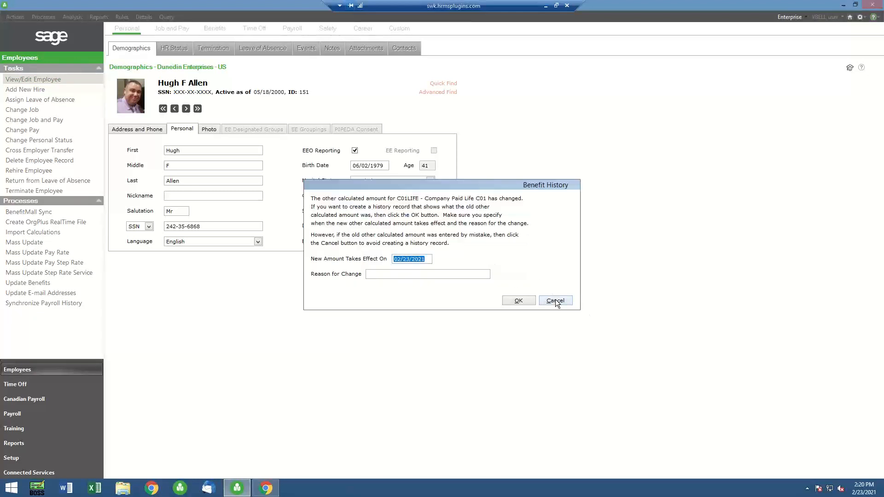
{"action": "left_click", "coordinate": [555, 301]}
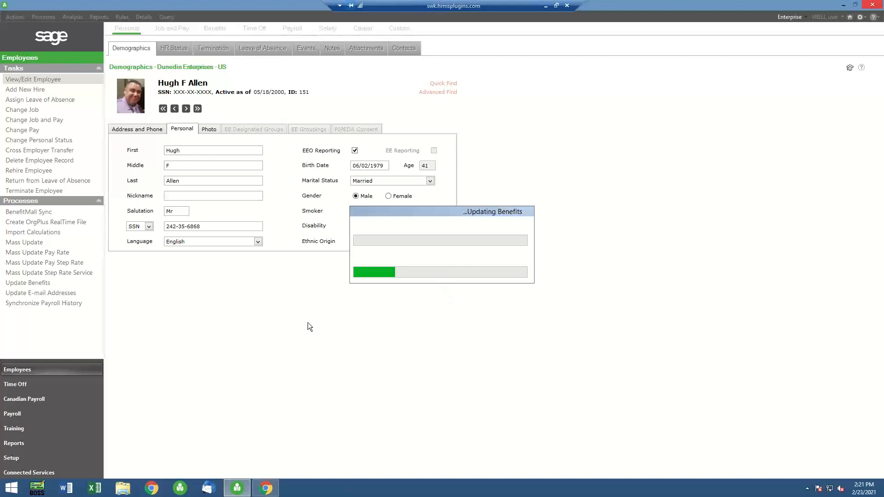
{"action": "left_click", "coordinate": [555, 302]}
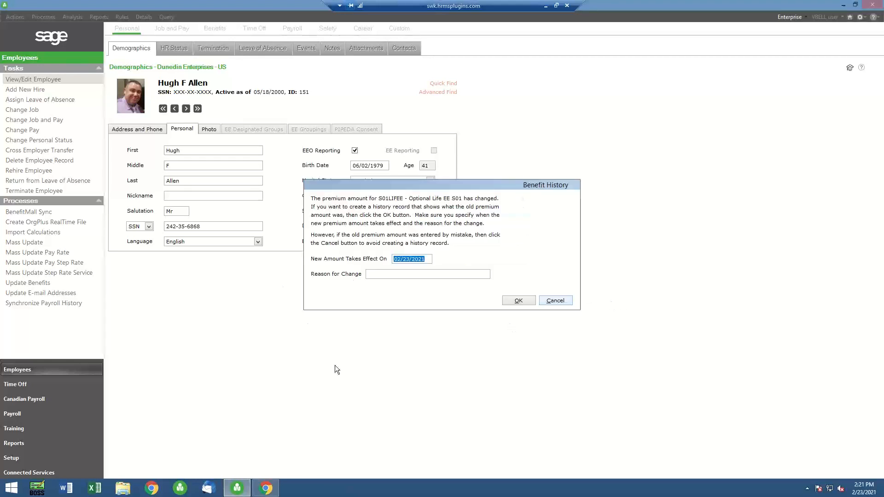
{"action": "left_click", "coordinate": [554, 301]}
{"action": "left_click", "coordinate": [555, 301]}
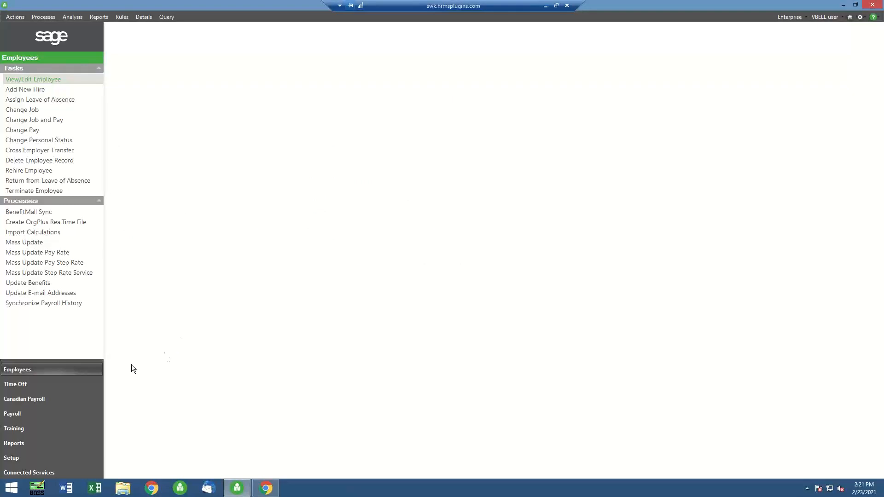
Reopen the employee's insurance benefits and check the S01LIFEE employee premium
{"action": "left_click", "coordinate": [47, 80]}
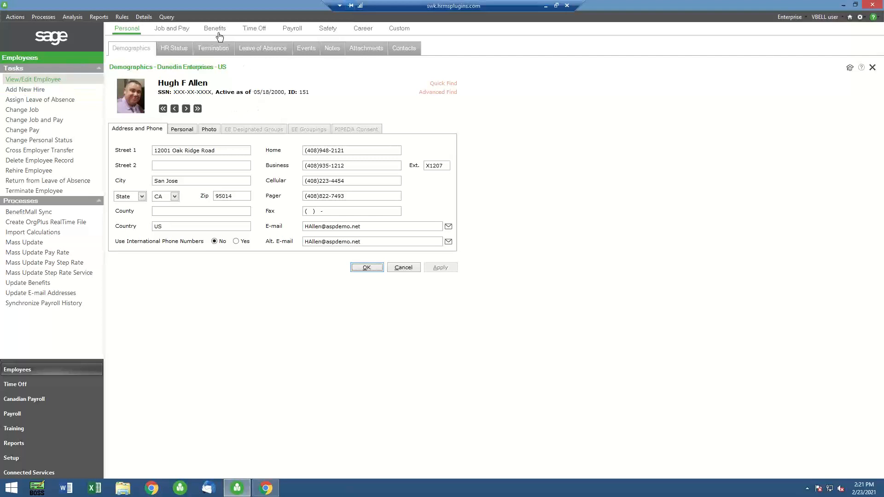
{"action": "mouse_move", "coordinate": [217, 34]}
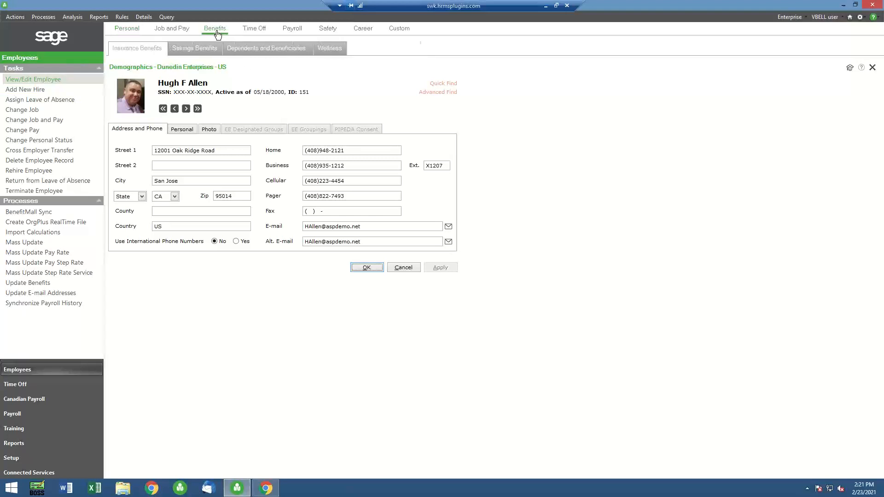
{"action": "left_click", "coordinate": [148, 48]}
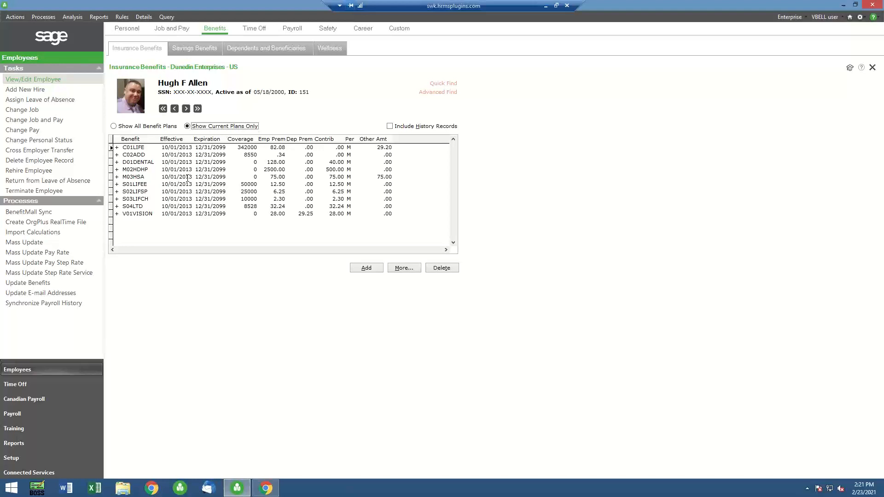
{"action": "left_click", "coordinate": [269, 184]}
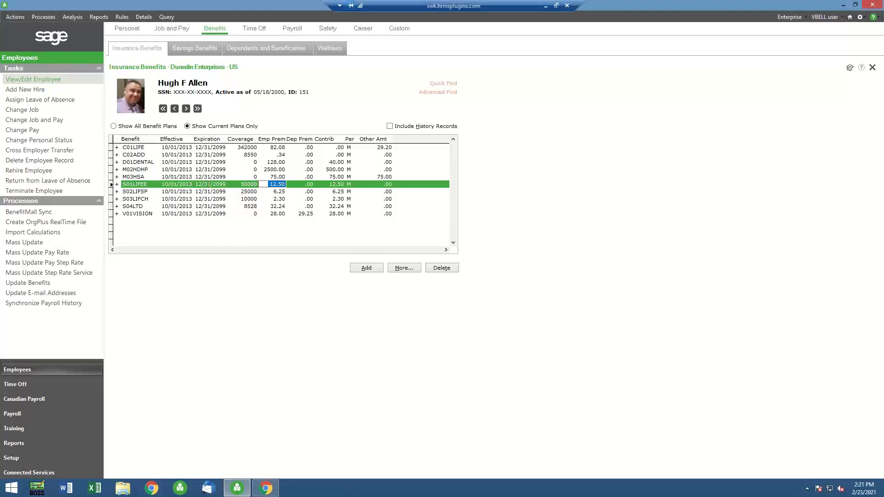
Open the insurance plan codes in the employee setup and switch the rule type to Benefit Rate Table Setup
{"action": "left_click", "coordinate": [32, 458]}
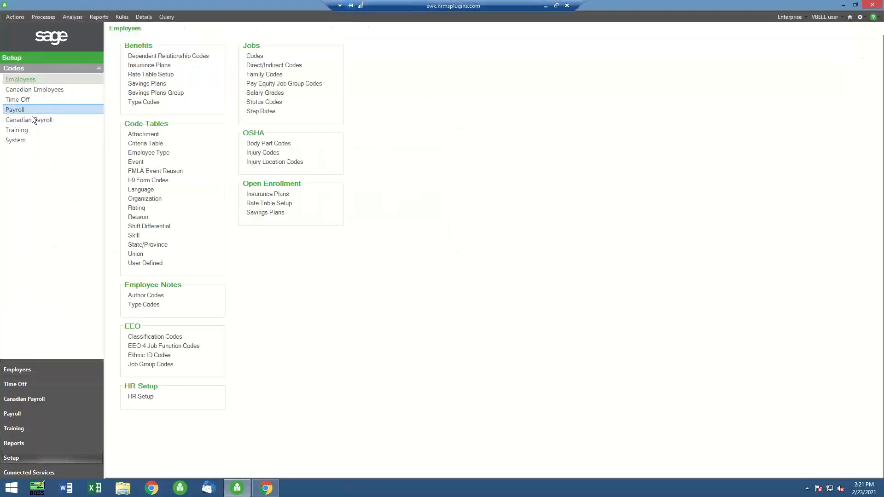
{"action": "left_click", "coordinate": [155, 65]}
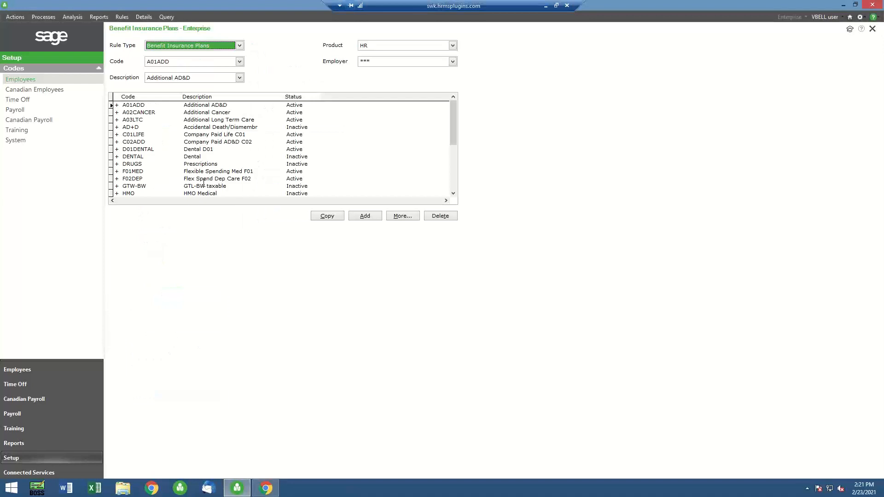
{"action": "left_click", "coordinate": [241, 47]}
{"action": "left_click", "coordinate": [198, 62]}
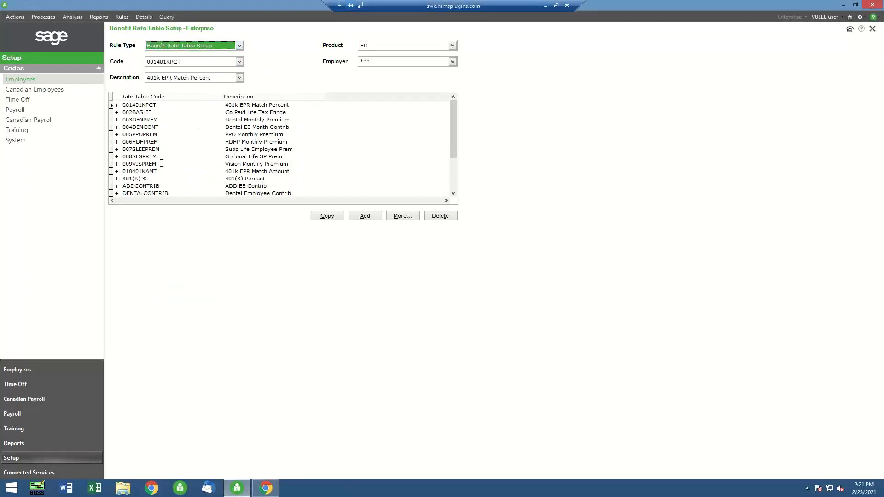
Examine the age brackets and rate formulas in the 007SLEEPREM rate table, leaving it without changes
{"action": "left_click", "coordinate": [116, 150]}
{"action": "double_click", "coordinate": [116, 150]}
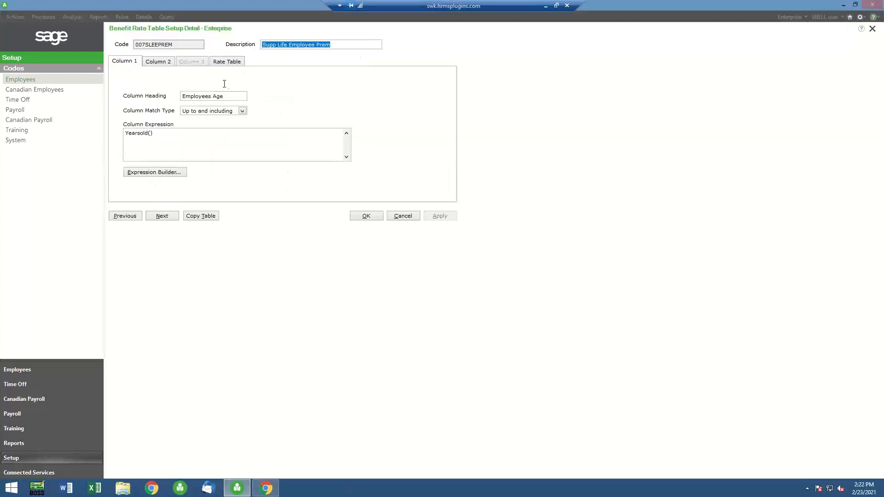
{"action": "left_click", "coordinate": [236, 63]}
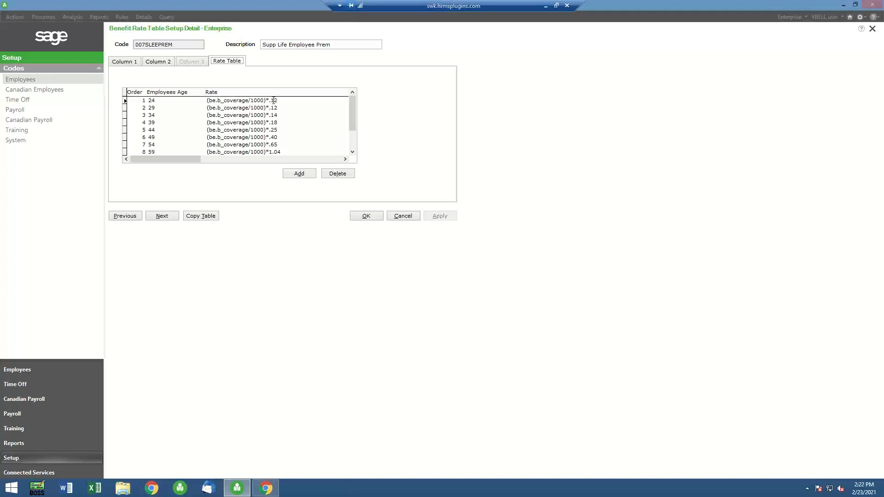
{"action": "left_click", "coordinate": [353, 141]}
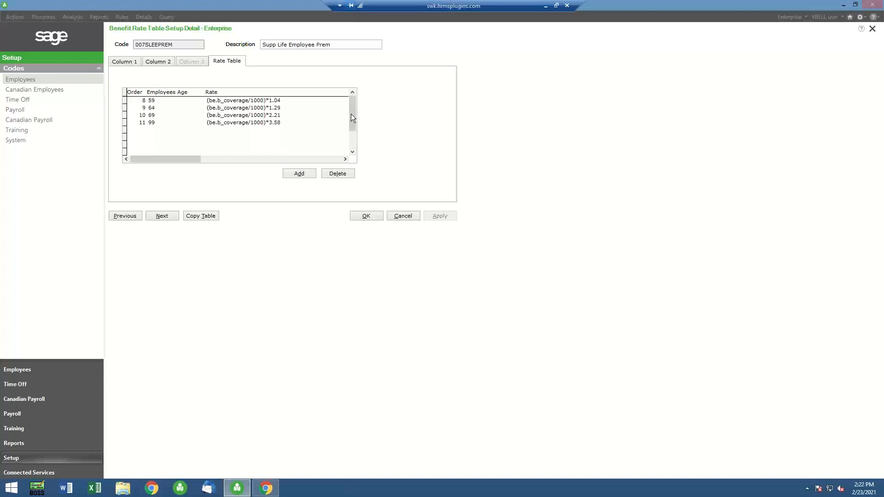
{"action": "left_click", "coordinate": [352, 104]}
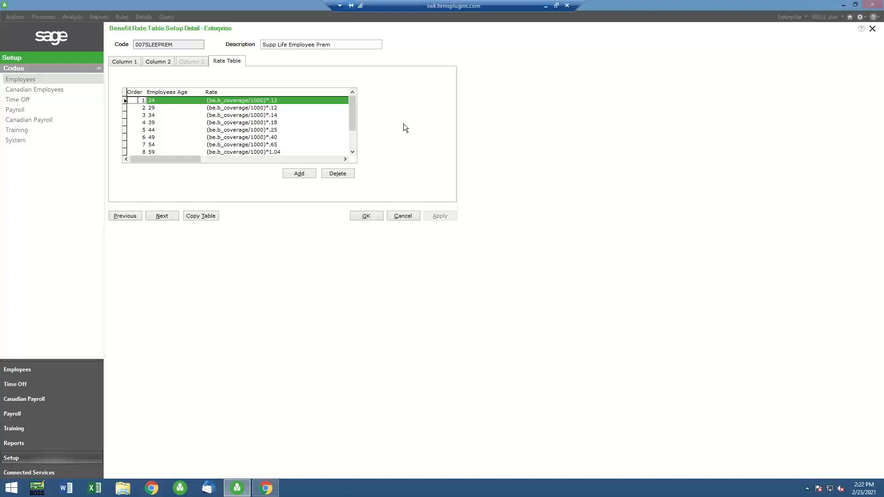
{"action": "left_click", "coordinate": [403, 216]}
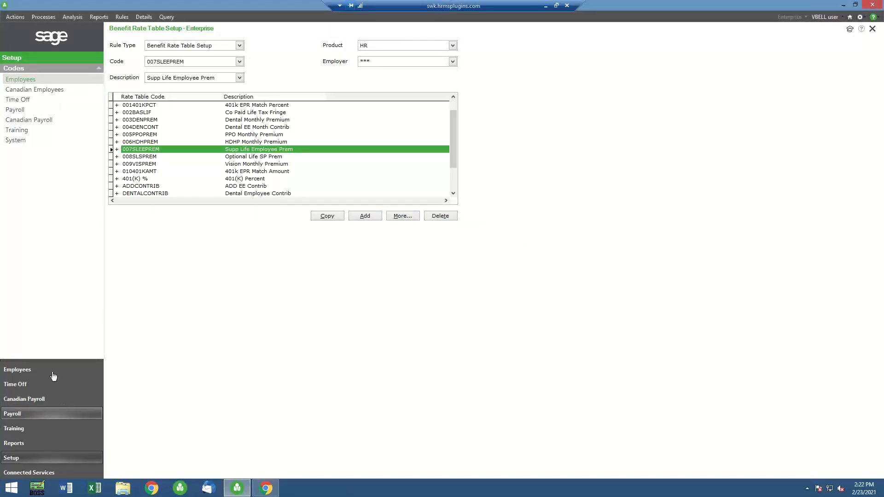
Return to the employee's benefits and review the savings benefits, insurance benefits, and dependents and beneficiaries pages
{"action": "left_click", "coordinate": [27, 370]}
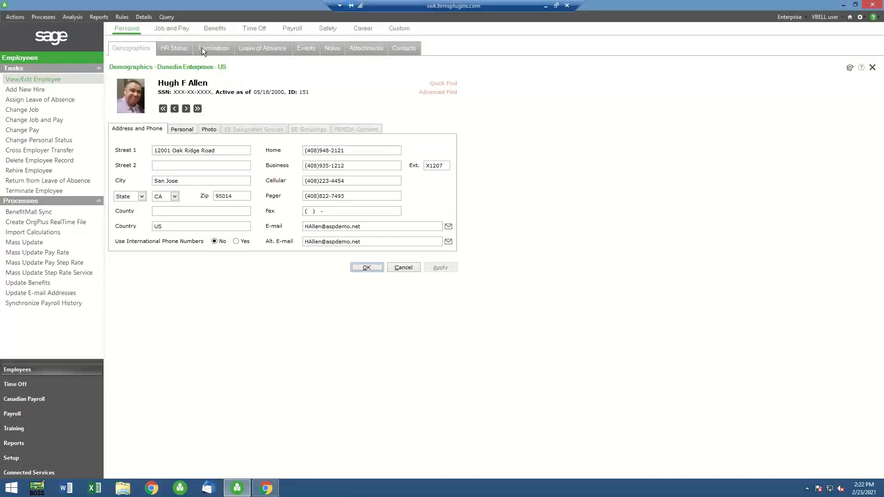
{"action": "left_click", "coordinate": [215, 28]}
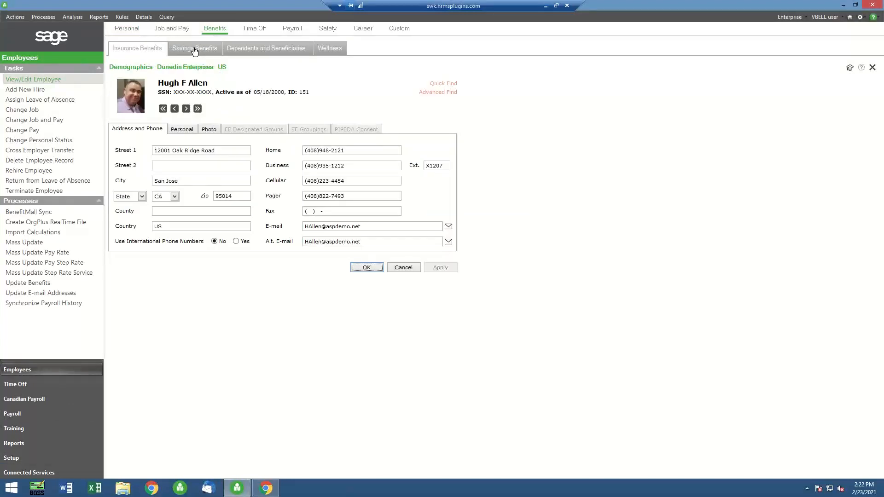
{"action": "left_click", "coordinate": [194, 49]}
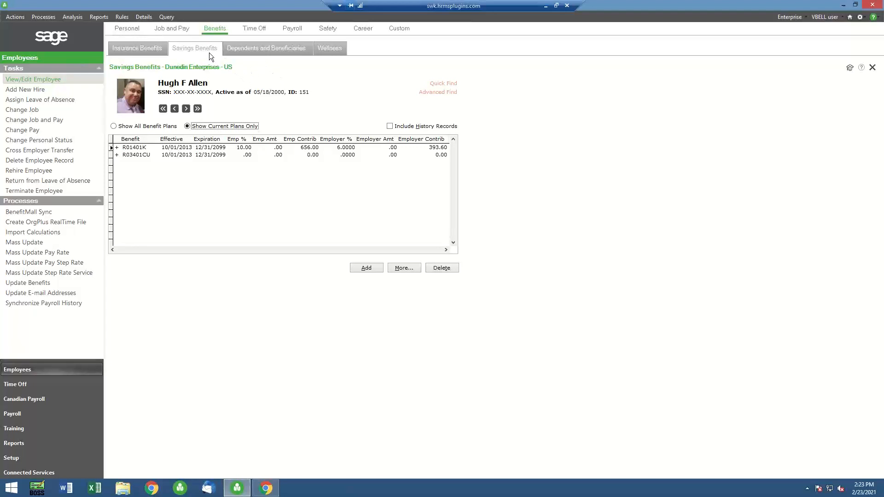
{"action": "left_click", "coordinate": [143, 49]}
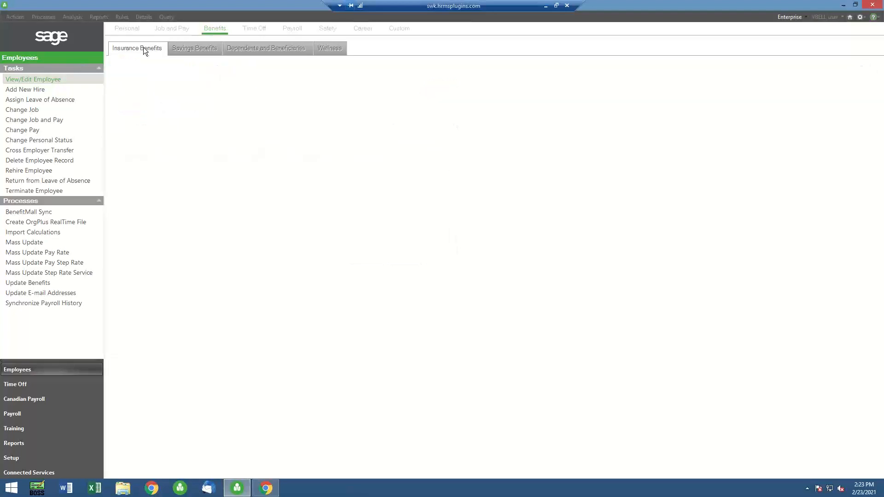
{"action": "left_click", "coordinate": [263, 51]}
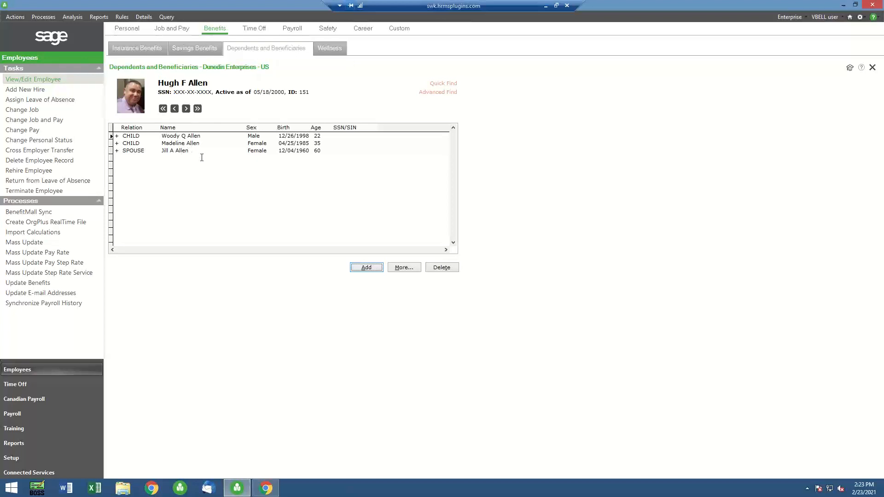
Switch to Sage Employee Self Service in Chrome and log on with the first saved username and password
{"action": "mouse_move", "coordinate": [269, 491]}
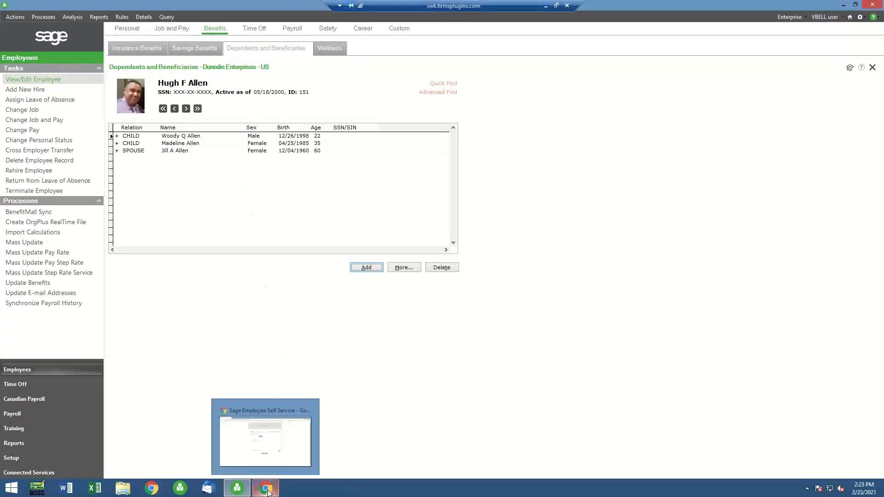
{"action": "left_click", "coordinate": [269, 463]}
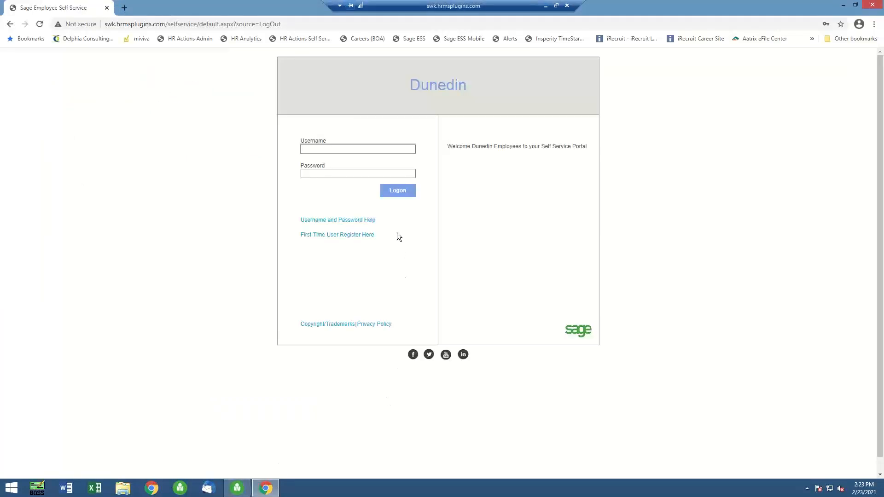
{"action": "left_click", "coordinate": [320, 150]}
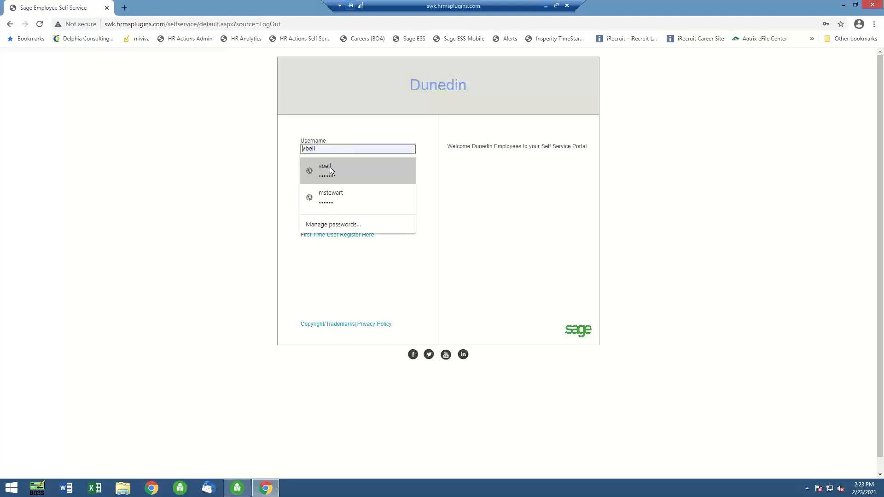
{"action": "left_click", "coordinate": [330, 167]}
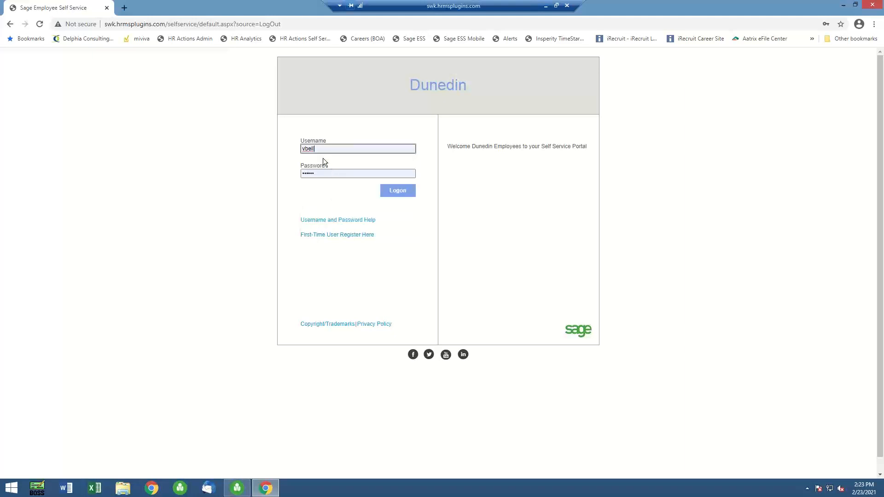
{"action": "left_click", "coordinate": [403, 192]}
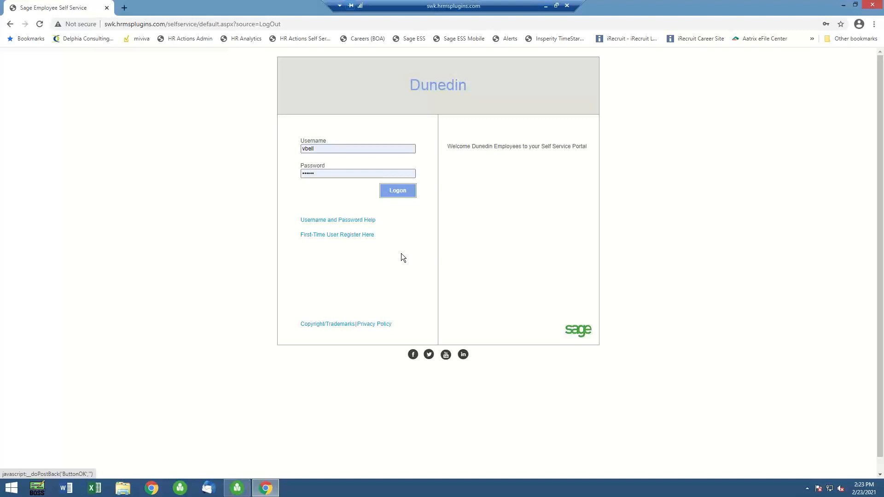
{"action": "left_click", "coordinate": [313, 148]}
{"action": "left_click", "coordinate": [326, 167]}
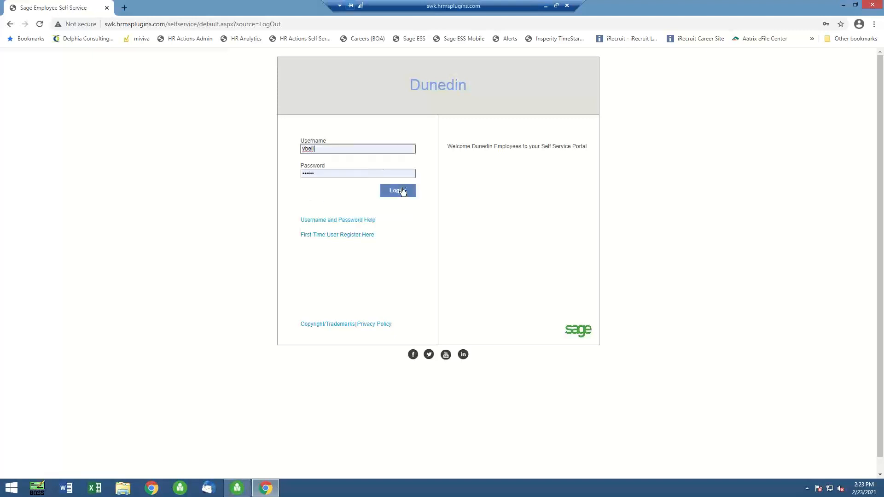
{"action": "left_click", "coordinate": [399, 191]}
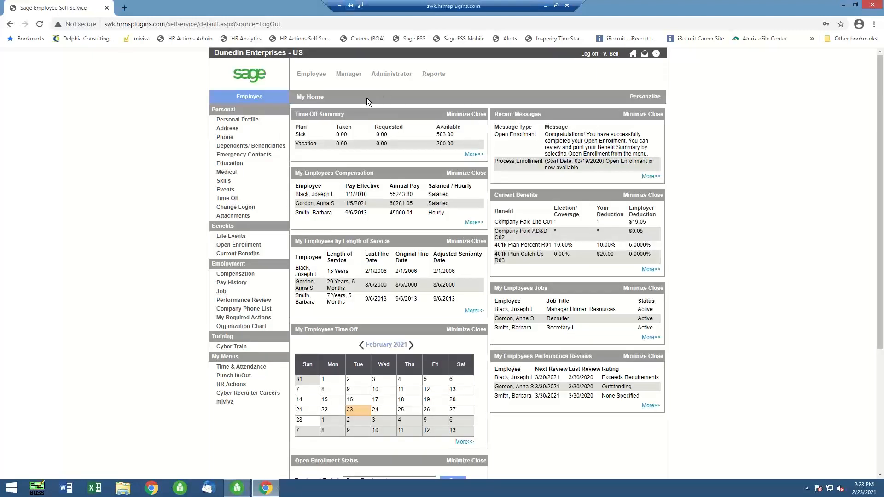
Start a Birth or Adoption of Child life event and set its event date to 02/15/2021
{"action": "left_click", "coordinate": [241, 238]}
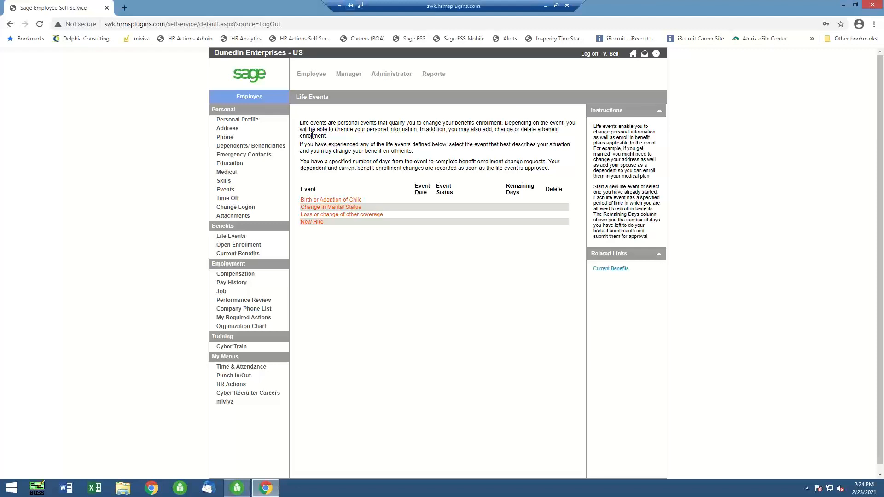
{"action": "left_click", "coordinate": [328, 200]}
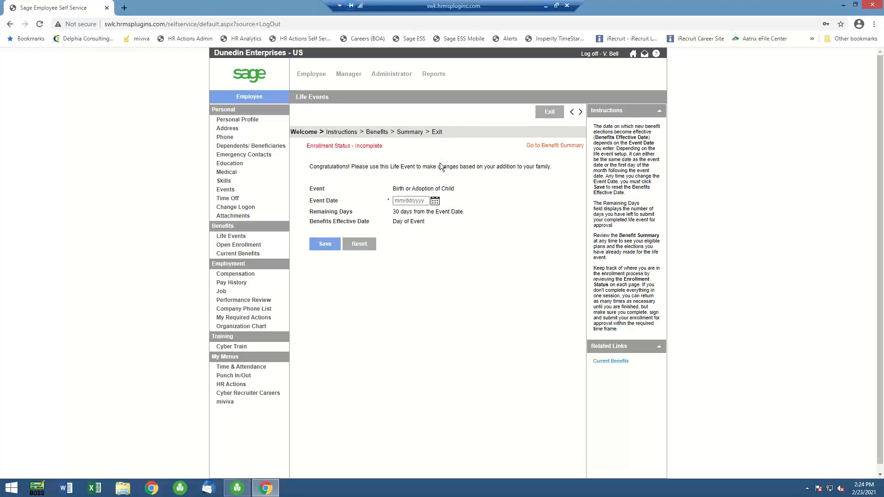
{"action": "left_click", "coordinate": [435, 202]}
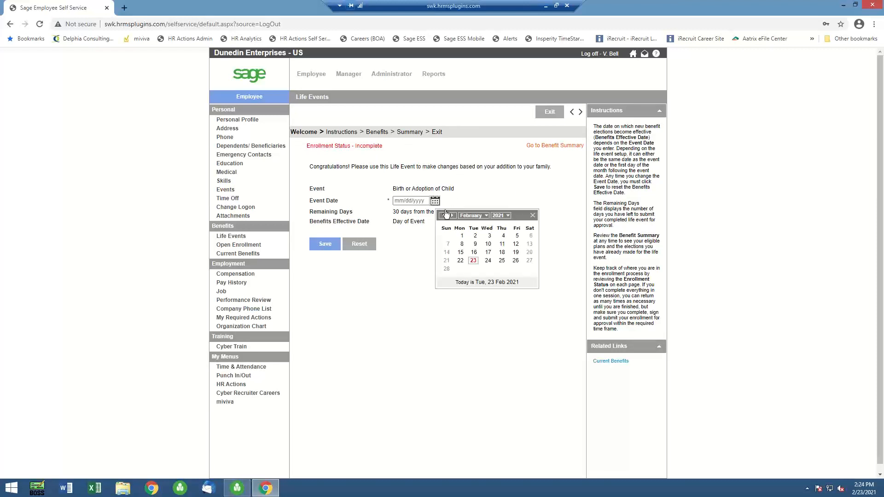
{"action": "left_click", "coordinate": [461, 253]}
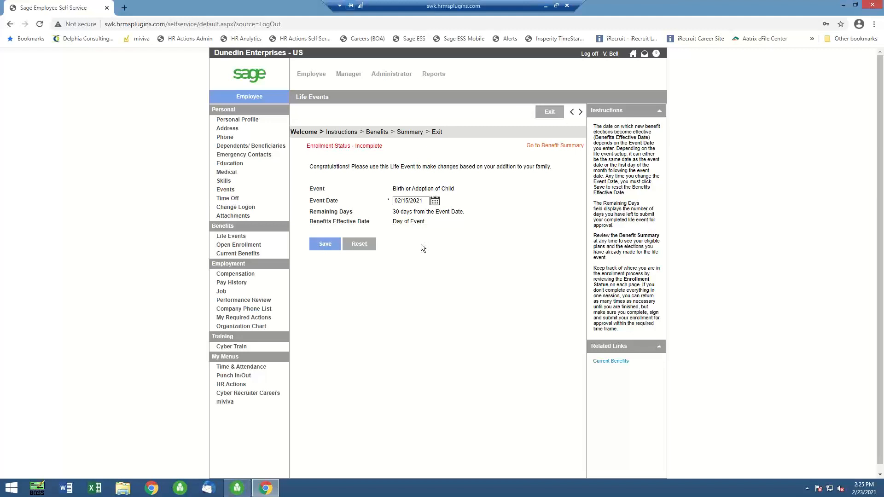
Proceed through the life event instructions, including Dependents/Beneficiaries among the information to change, and open the dependents list
{"action": "left_click", "coordinate": [581, 112]}
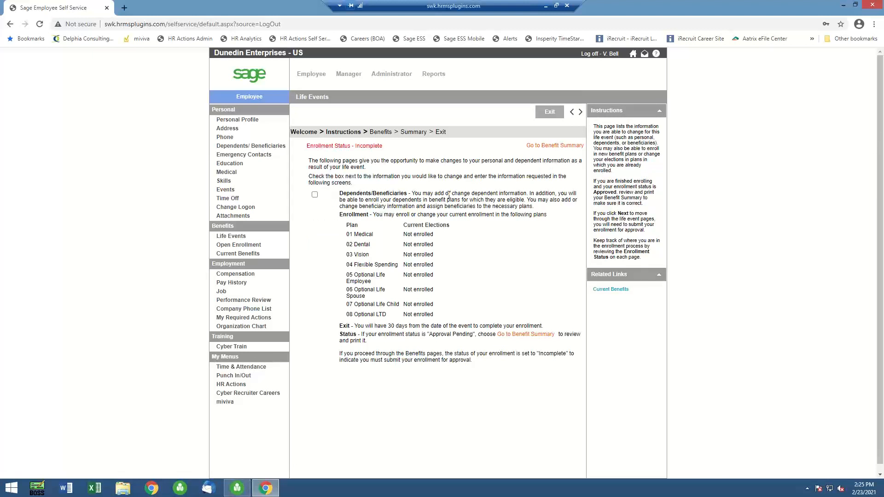
{"action": "left_click", "coordinate": [315, 197]}
{"action": "left_click", "coordinate": [581, 112]}
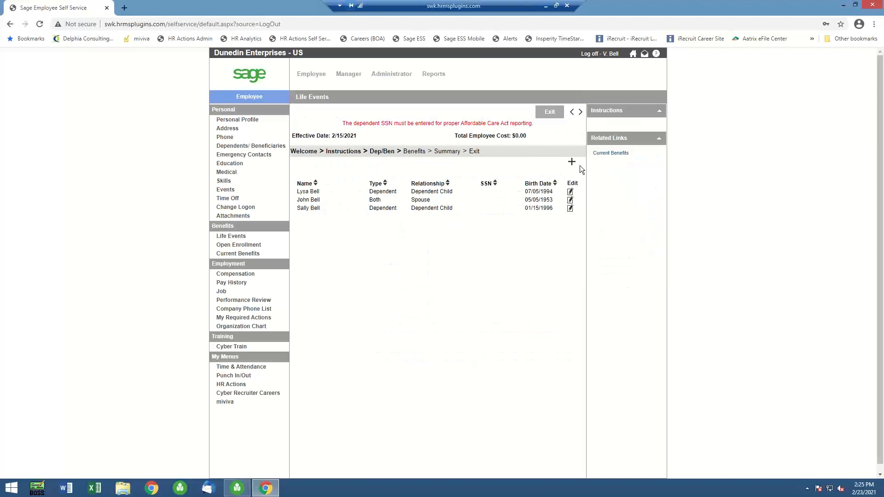
Add a new dependent to the life event and enter the child's first and last name
{"action": "left_click", "coordinate": [571, 161]}
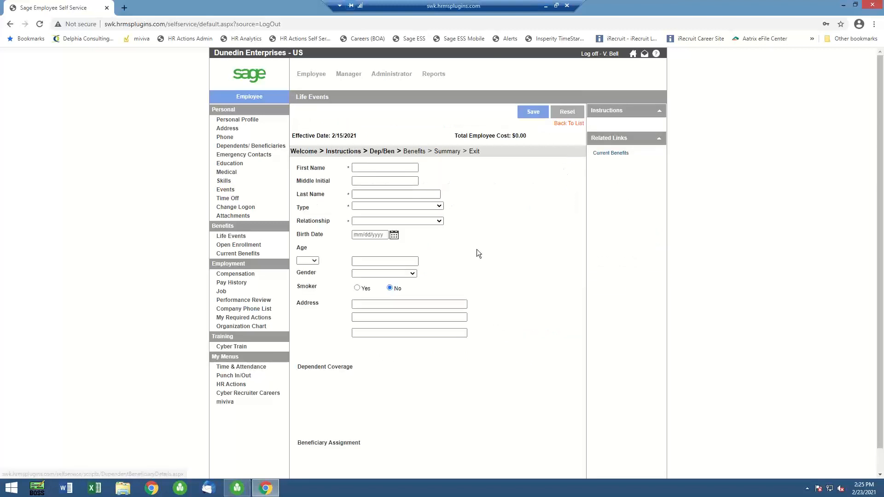
{"action": "left_click", "coordinate": [358, 168]}
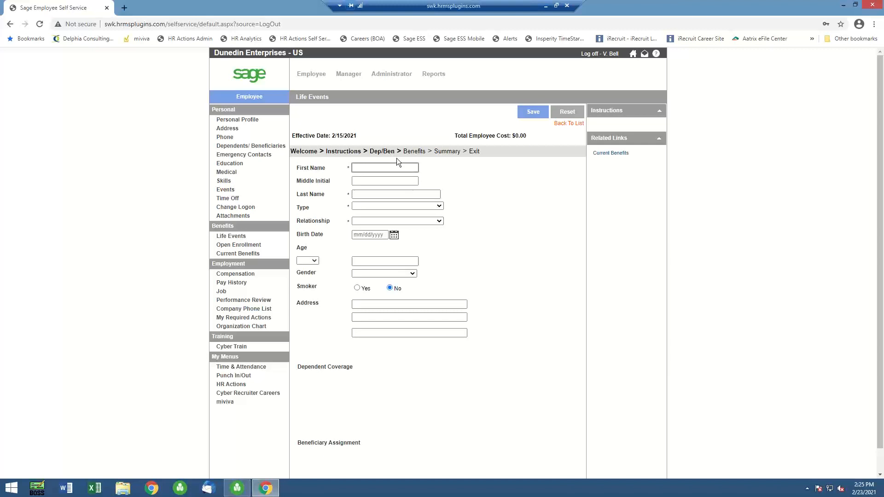
{"action": "type", "text": "Baby"}
{"action": "key", "text": "Tab"}
{"action": "type", "text": "Bell"}
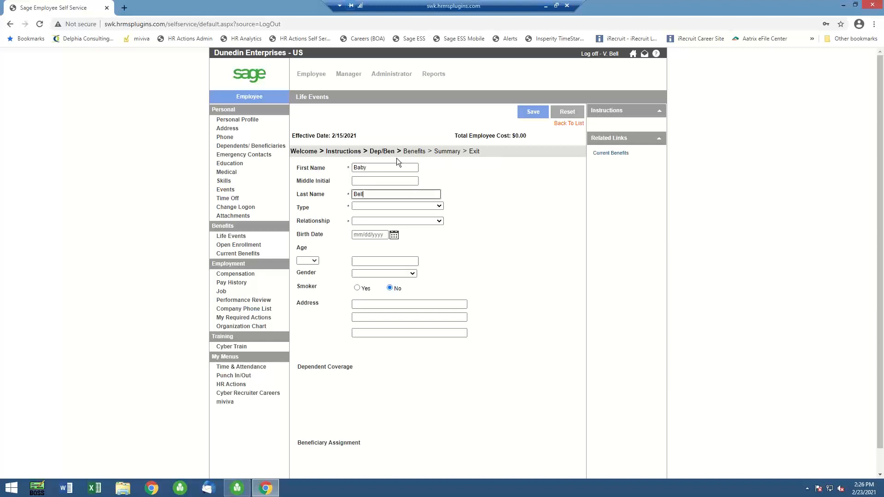
{"action": "key", "text": "Tab"}
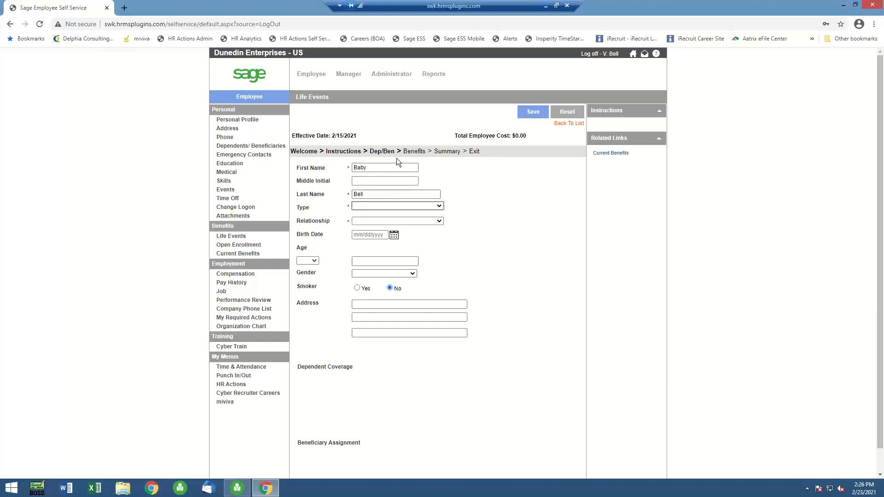
Set the new person's type to Dependent and relationship to Dependent Child, and enter the child's birth date
{"action": "left_click", "coordinate": [437, 205]}
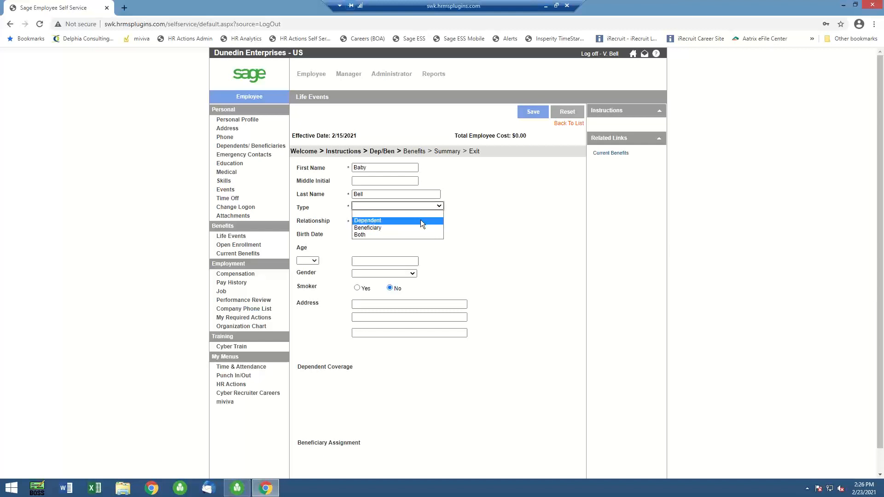
{"action": "left_click", "coordinate": [421, 220]}
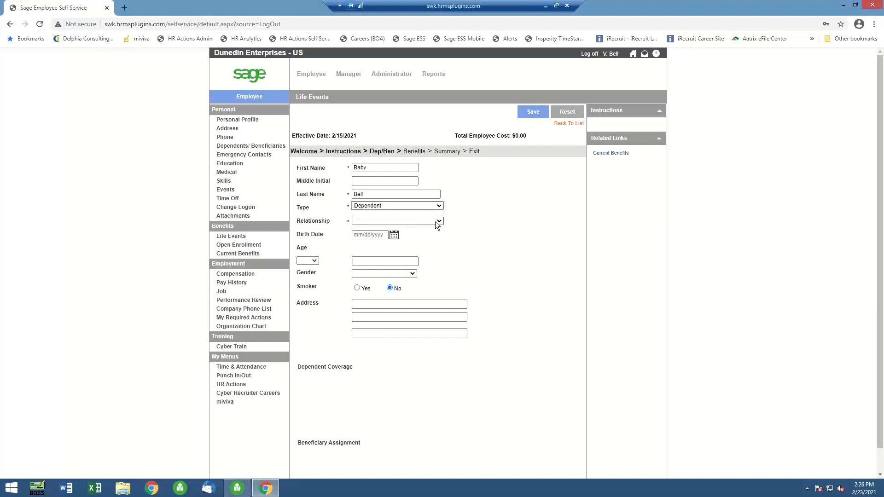
{"action": "left_click", "coordinate": [440, 221]}
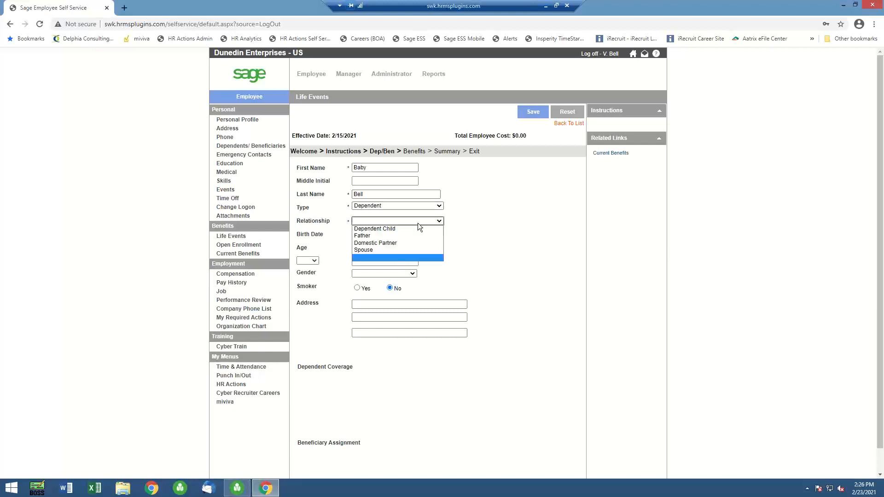
{"action": "left_click", "coordinate": [382, 229]}
{"action": "left_click", "coordinate": [394, 235]}
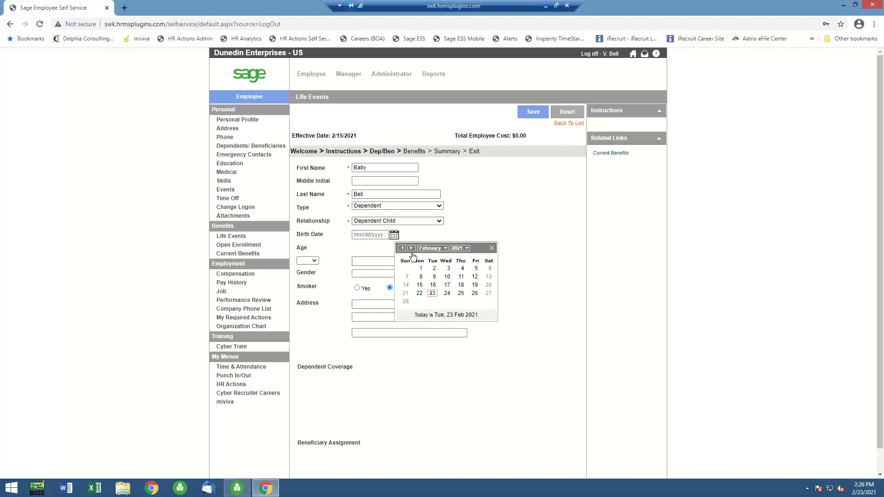
{"action": "left_click", "coordinate": [420, 286]}
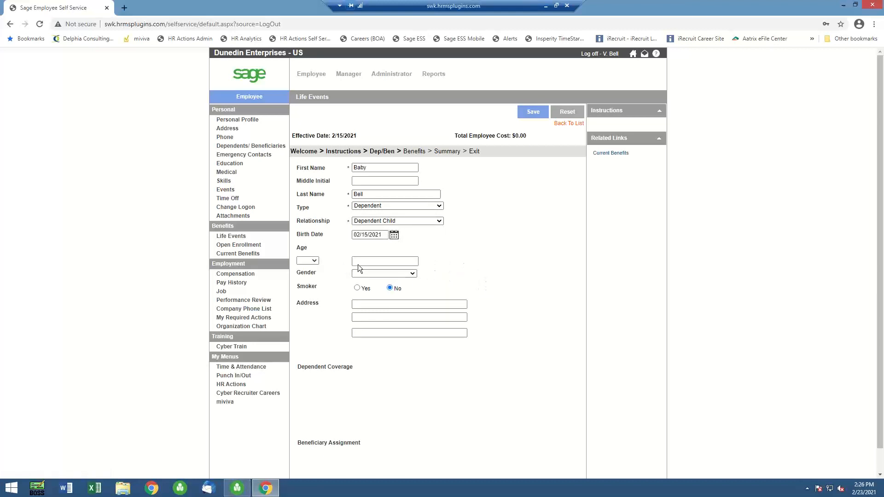
Set the new dependent's gender to Male, save the dependent, and continue to the benefit elections
{"action": "left_click", "coordinate": [413, 274]}
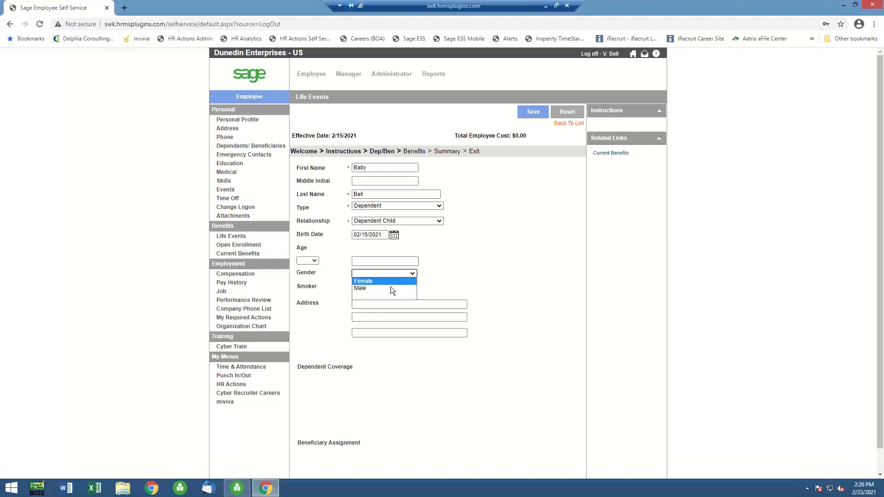
{"action": "left_click", "coordinate": [390, 286]}
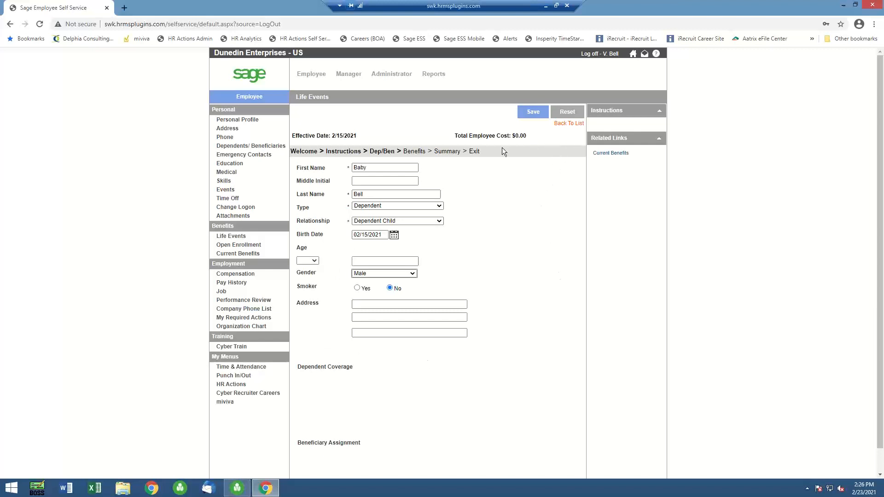
{"action": "left_click", "coordinate": [530, 112]}
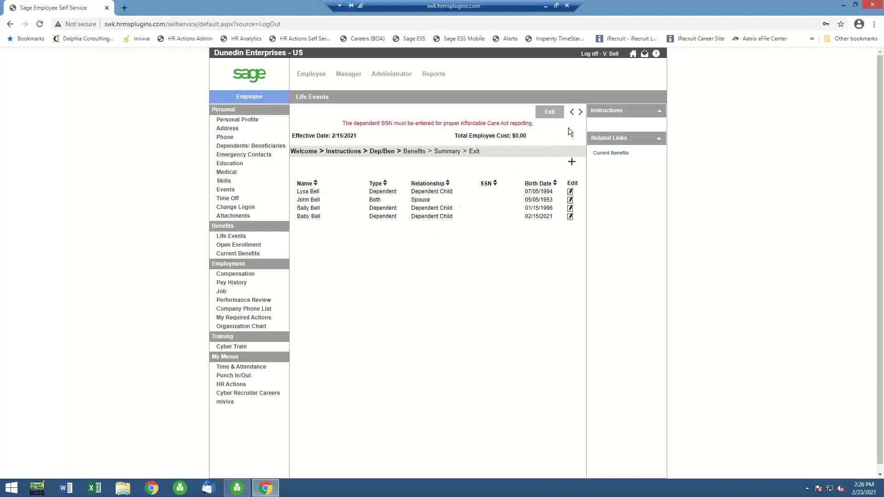
{"action": "left_click", "coordinate": [580, 112]}
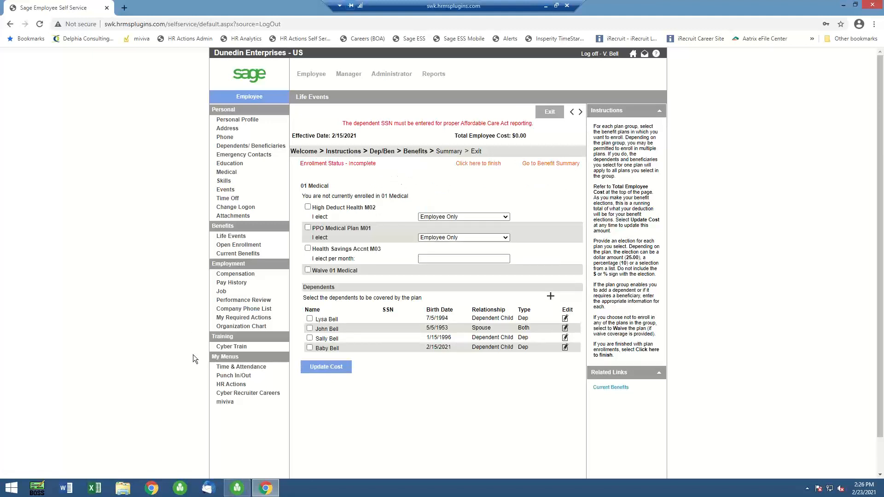
Switch to Sage HRMS, find the self-service employee's record, and review her insurance benefits and dependents list
{"action": "mouse_move", "coordinate": [237, 486]}
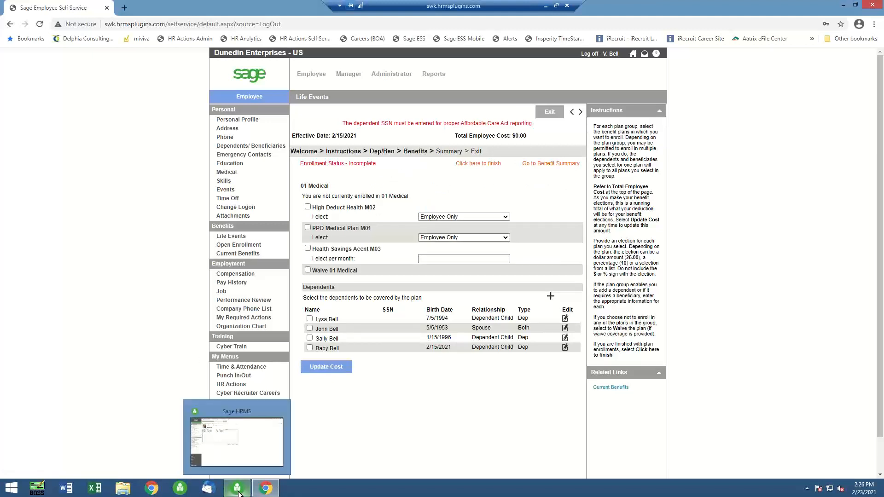
{"action": "left_click", "coordinate": [247, 458]}
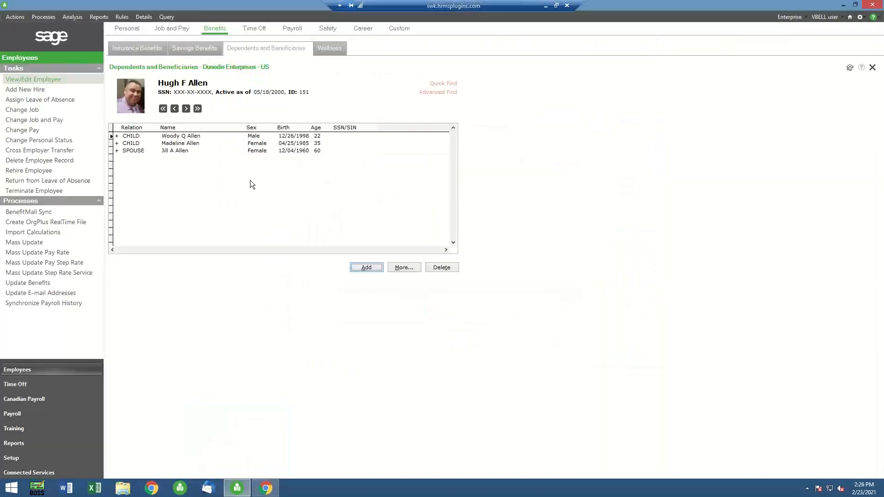
{"action": "left_click", "coordinate": [55, 78]}
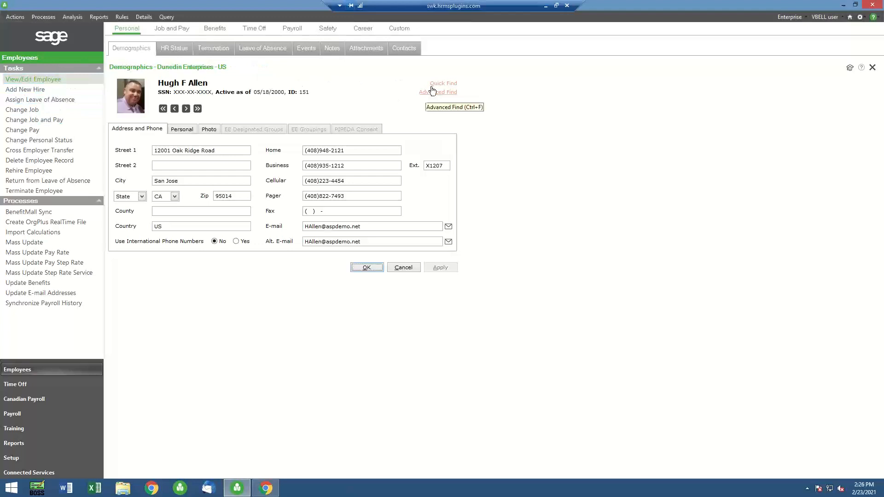
{"action": "left_click", "coordinate": [434, 93]}
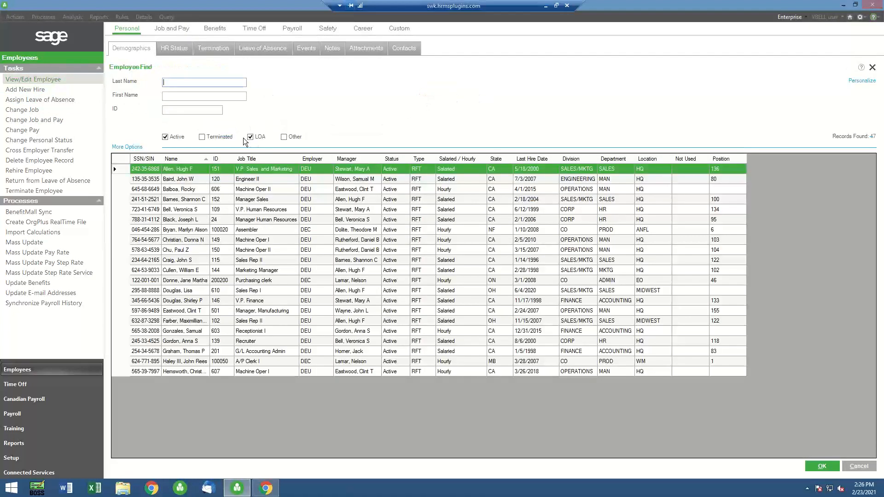
{"action": "double_click", "coordinate": [192, 206]}
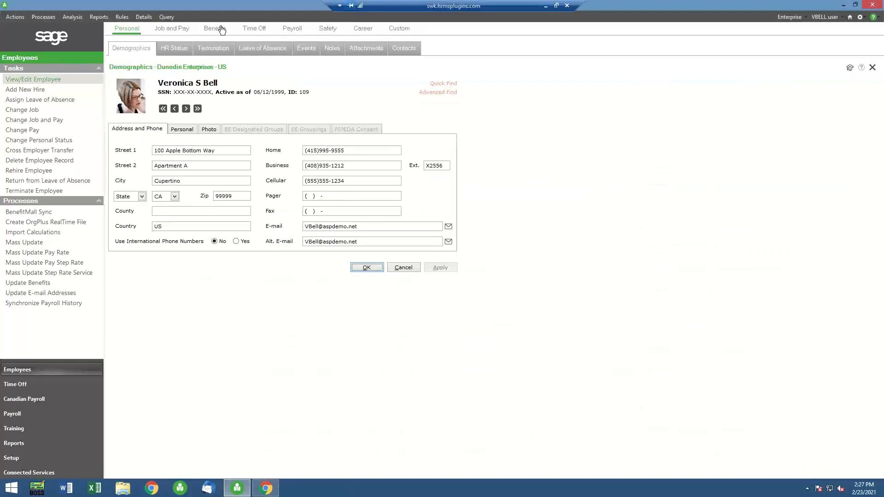
{"action": "left_click", "coordinate": [216, 28]}
{"action": "left_click", "coordinate": [158, 49]}
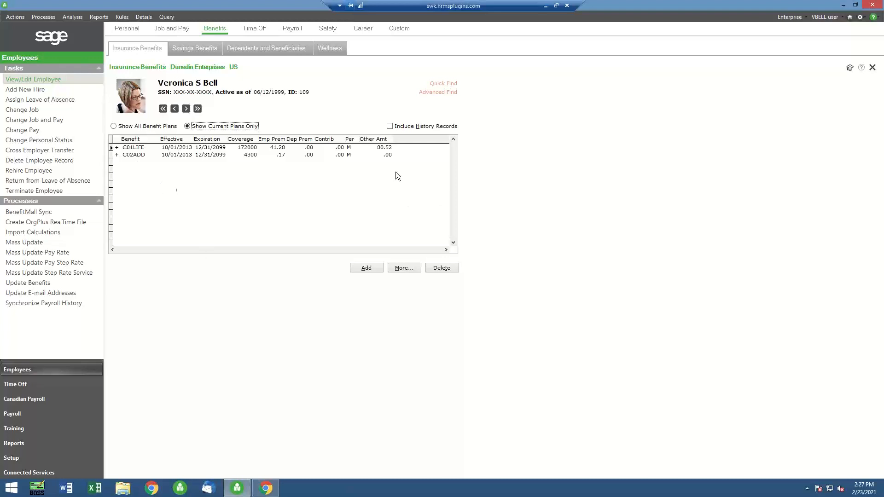
{"action": "left_click", "coordinate": [259, 47]}
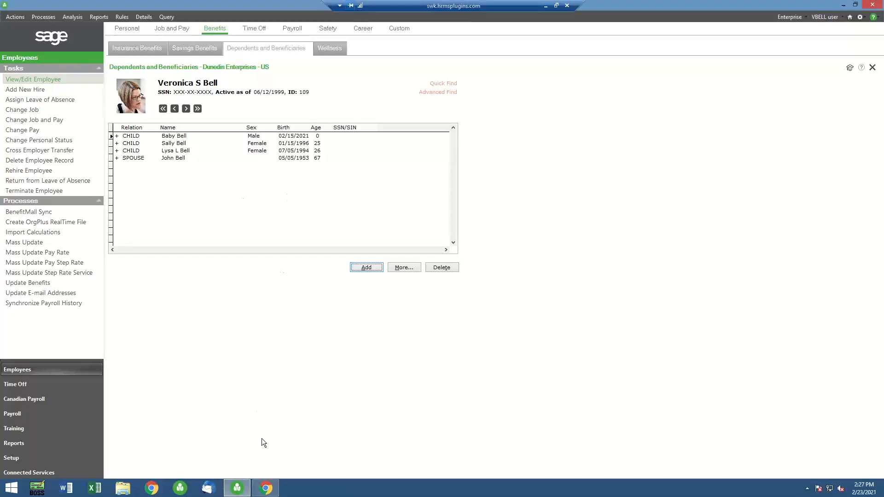
Back in Sage Employee Self Service, elect High Deduct Health M02 with Select Dependents Below, cover all four dependents, and continue to dental
{"action": "mouse_move", "coordinate": [269, 492]}
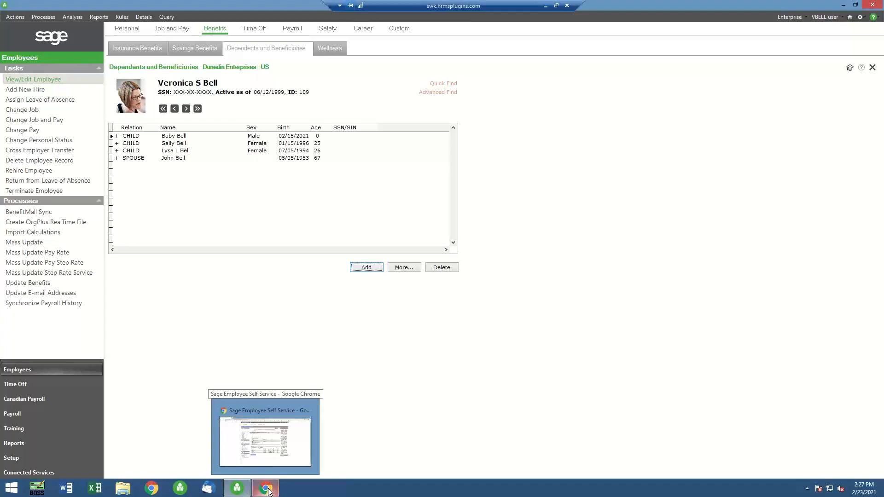
{"action": "left_click", "coordinate": [269, 440]}
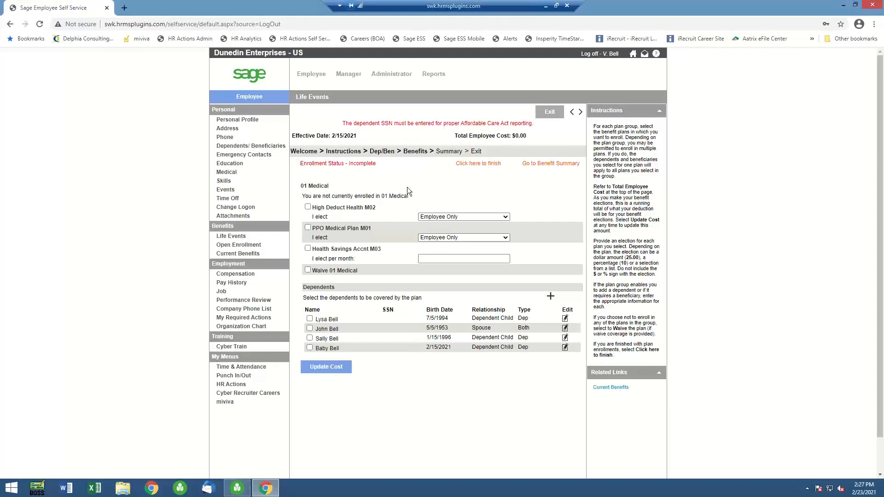
{"action": "left_click", "coordinate": [308, 207]}
{"action": "left_click", "coordinate": [493, 217]}
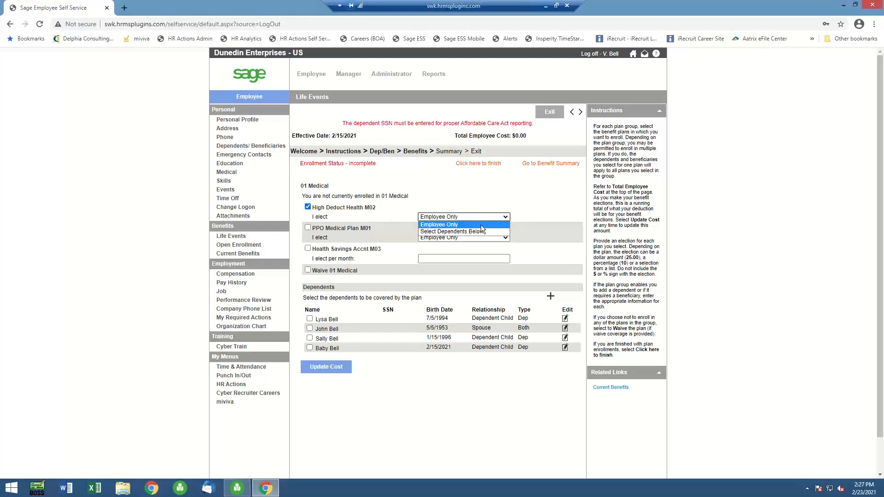
{"action": "left_click", "coordinate": [449, 232]}
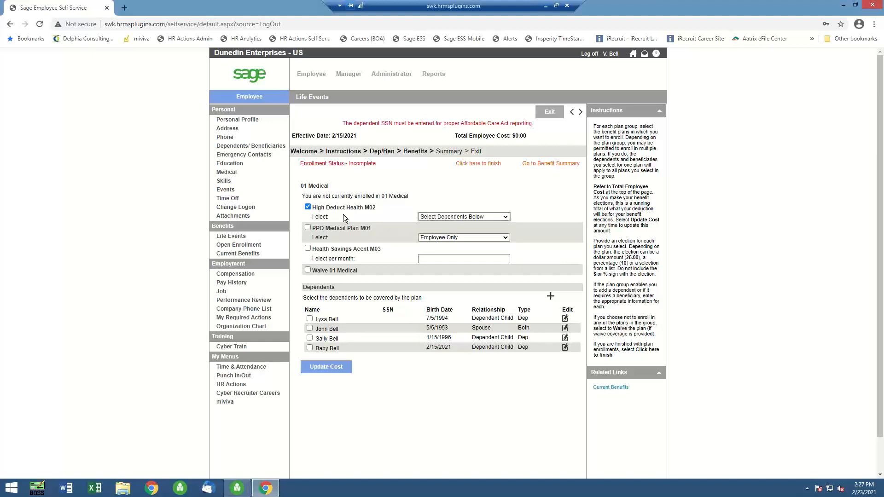
{"action": "left_click", "coordinate": [309, 319]}
{"action": "left_click", "coordinate": [310, 328]}
{"action": "left_click", "coordinate": [310, 339]}
{"action": "left_click", "coordinate": [310, 348]}
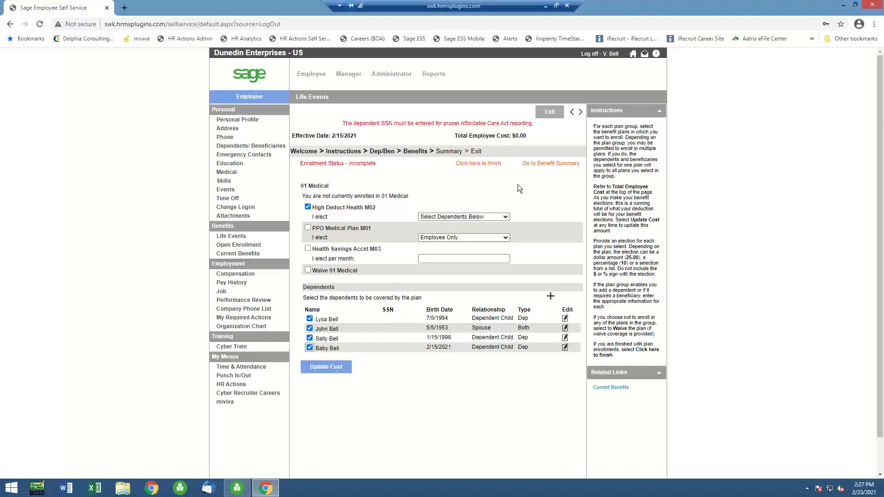
{"action": "left_click", "coordinate": [580, 113]}
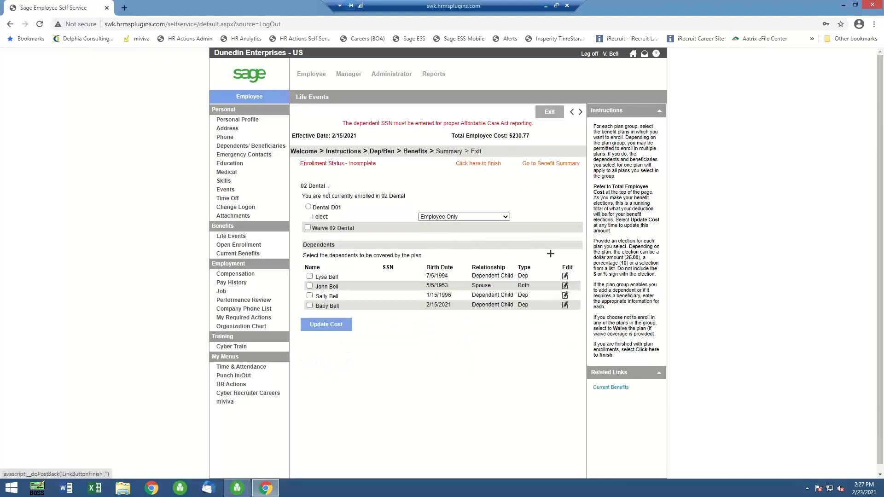
Elect Dental D01 with Select Dependents Below for all four dependents, update the cost, and continue to vision
{"action": "left_click", "coordinate": [309, 207]}
{"action": "left_click", "coordinate": [507, 217]}
{"action": "left_click", "coordinate": [477, 231]}
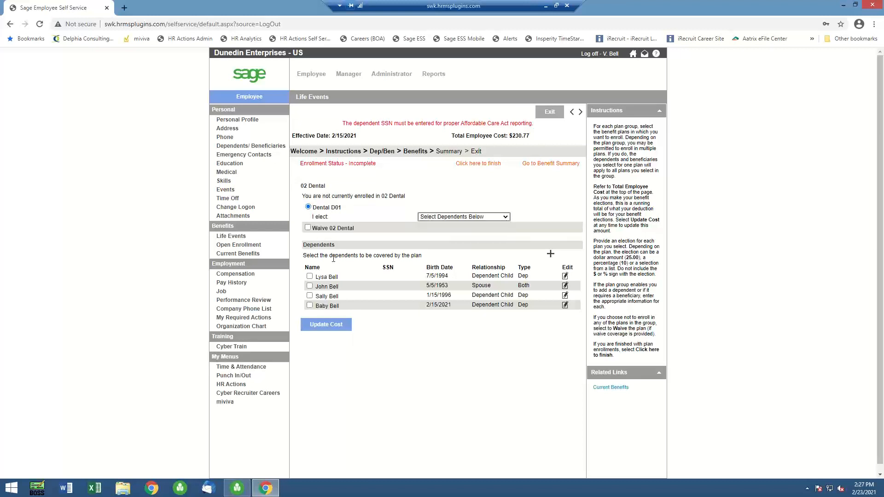
{"action": "left_click", "coordinate": [309, 277]}
{"action": "left_click", "coordinate": [310, 286]}
{"action": "left_click", "coordinate": [309, 296]}
{"action": "left_click", "coordinate": [326, 324]}
{"action": "left_click", "coordinate": [580, 112]}
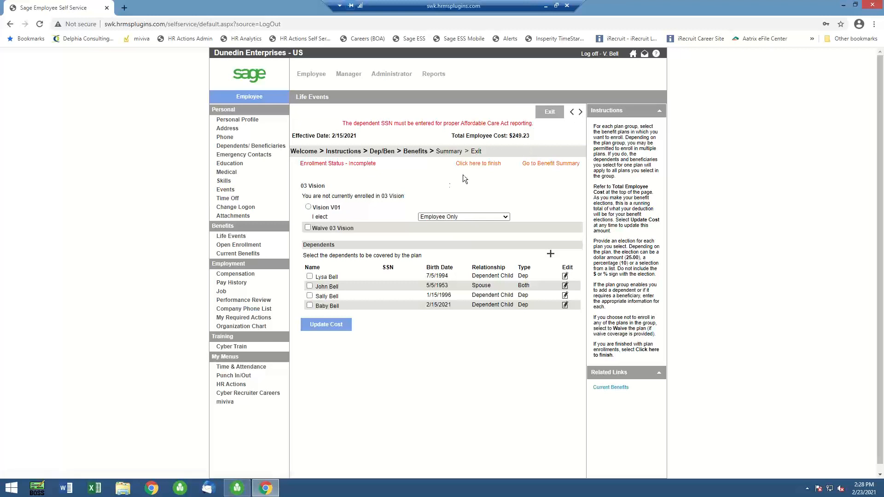
Waive the 03 Vision and 04 Flexible Spending plan groups
{"action": "left_click", "coordinate": [308, 227]}
{"action": "left_click", "coordinate": [580, 112]}
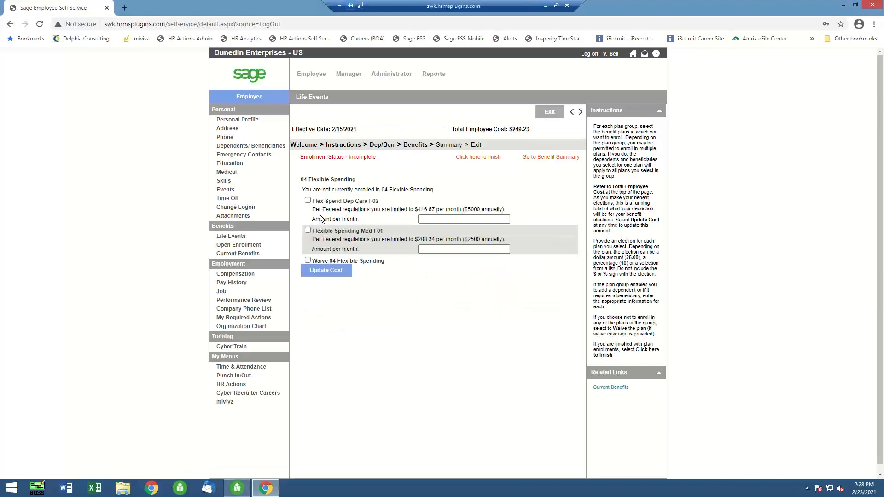
{"action": "left_click", "coordinate": [309, 260]}
{"action": "left_click", "coordinate": [581, 112]}
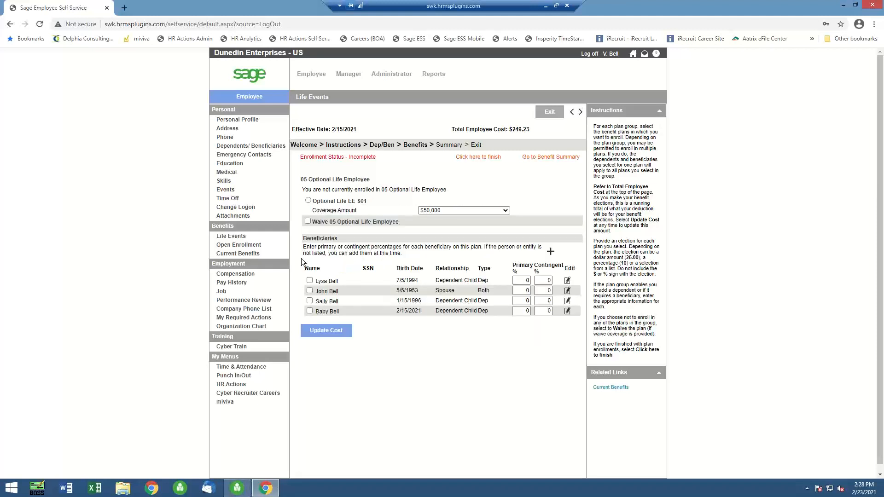
Waive Optional Life for employee, spouse and child plus Optional LTD, and continue to the benefit summary
{"action": "left_click", "coordinate": [307, 221]}
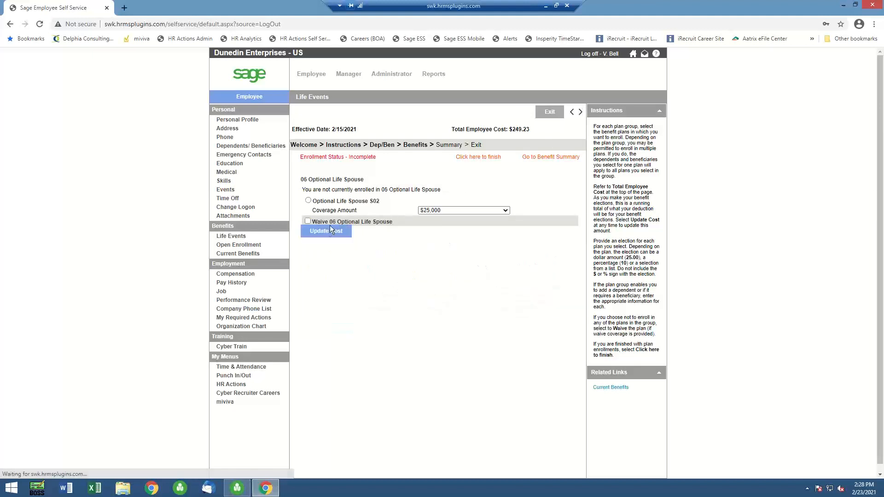
{"action": "left_click", "coordinate": [308, 222]}
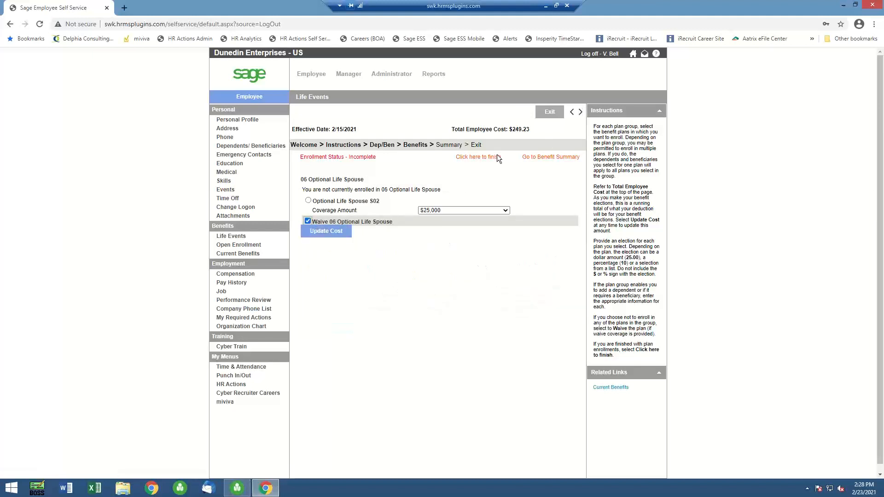
{"action": "left_click", "coordinate": [581, 112]}
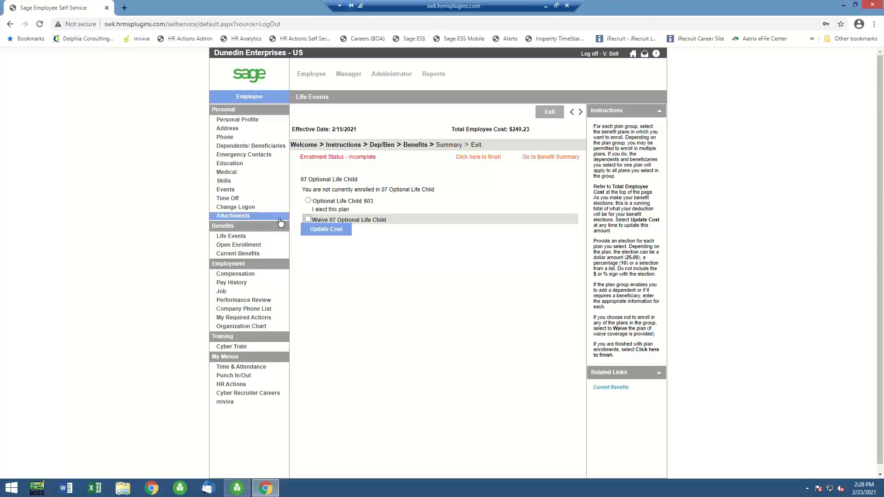
{"action": "left_click", "coordinate": [308, 220]}
{"action": "left_click", "coordinate": [580, 112]}
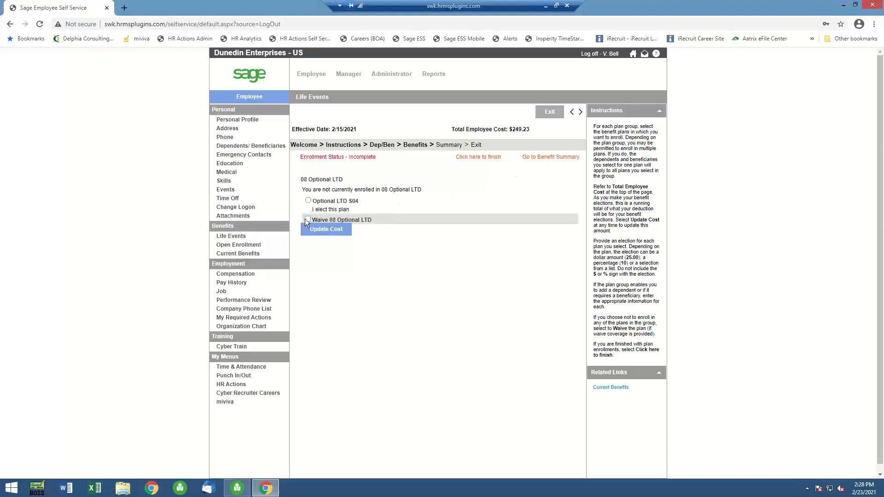
{"action": "left_click", "coordinate": [580, 113]}
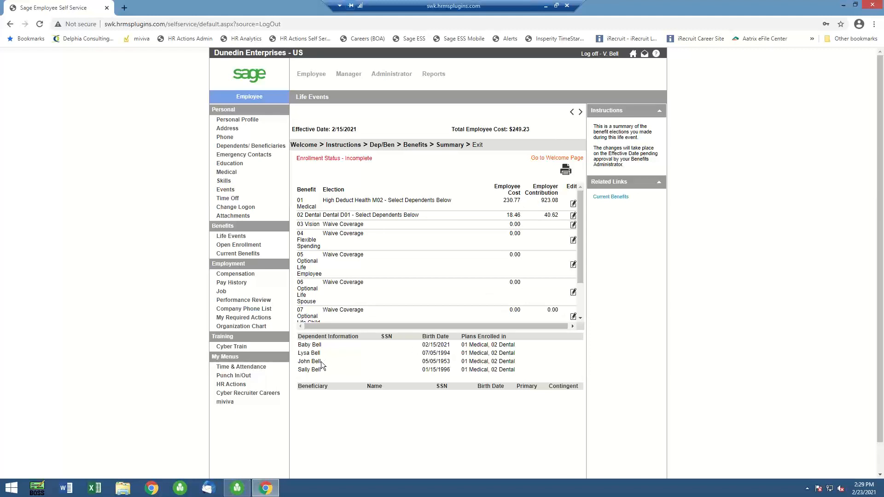
Mark the life event as finished and submit it for approval with the employee's username, password and Social Security number
{"action": "left_click", "coordinate": [581, 112]}
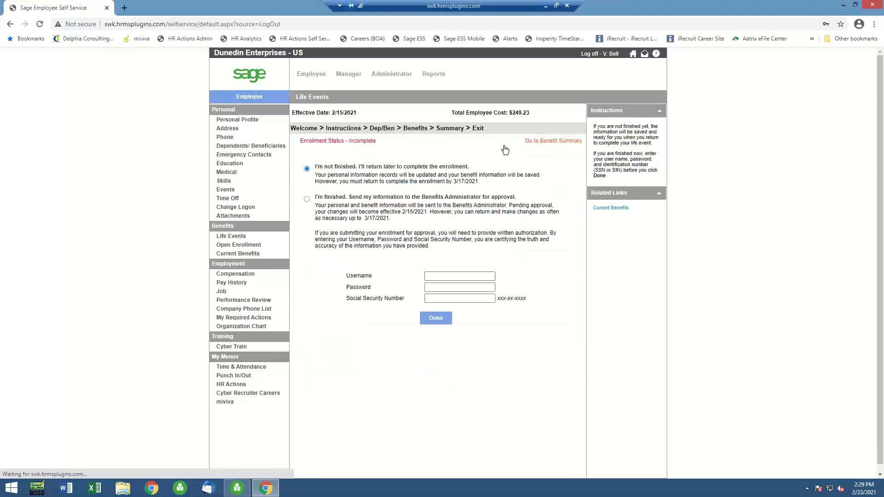
{"action": "left_click", "coordinate": [307, 199]}
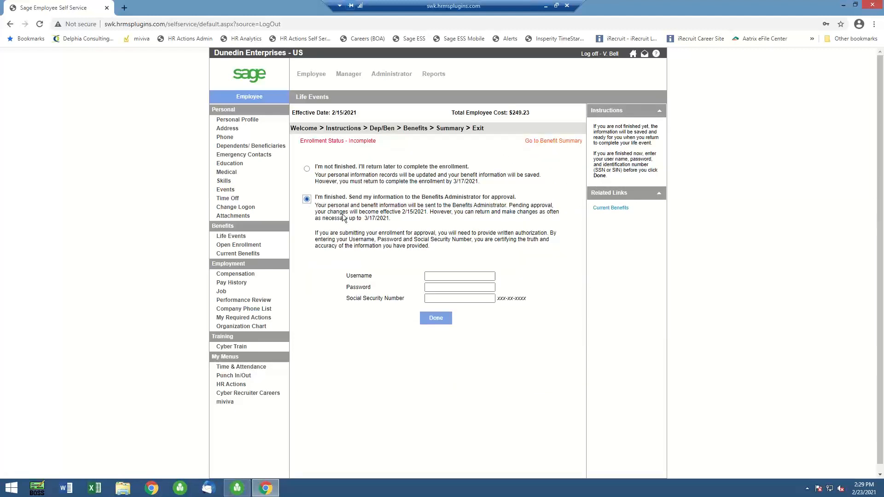
{"action": "left_click", "coordinate": [440, 275]}
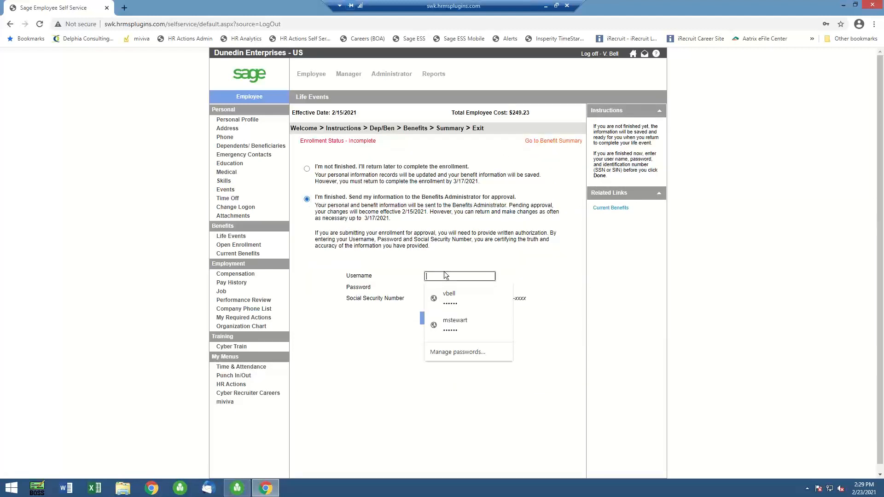
{"action": "left_click", "coordinate": [449, 297]}
{"action": "left_click", "coordinate": [442, 299]}
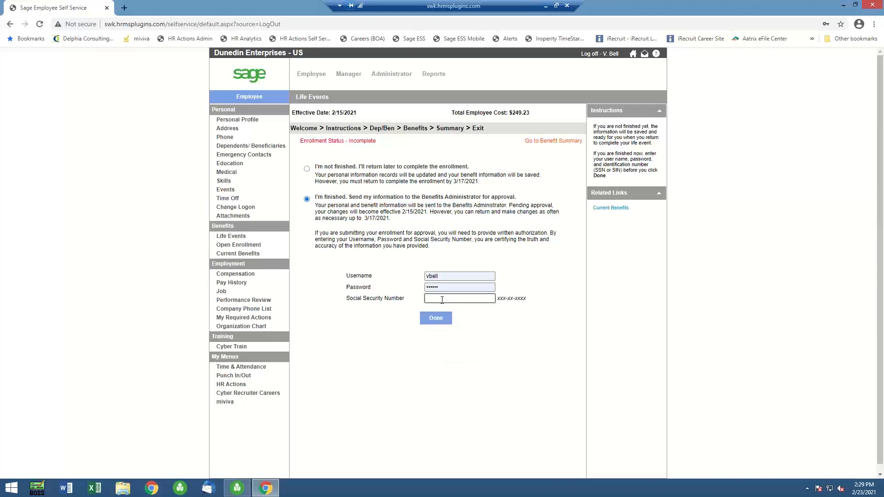
{"action": "left_click", "coordinate": [437, 318]}
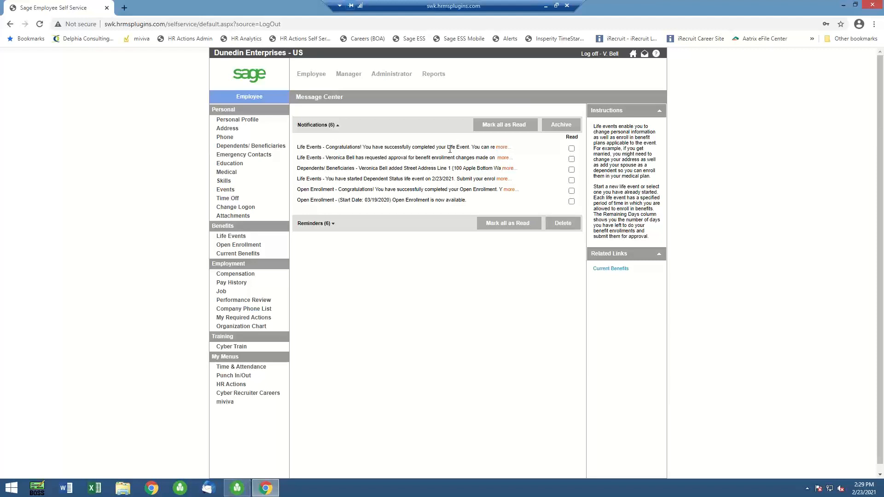
Open the administrator's life event approvals and search for Pending events under employer Dunedin Enterprises - US
{"action": "left_click", "coordinate": [399, 76]}
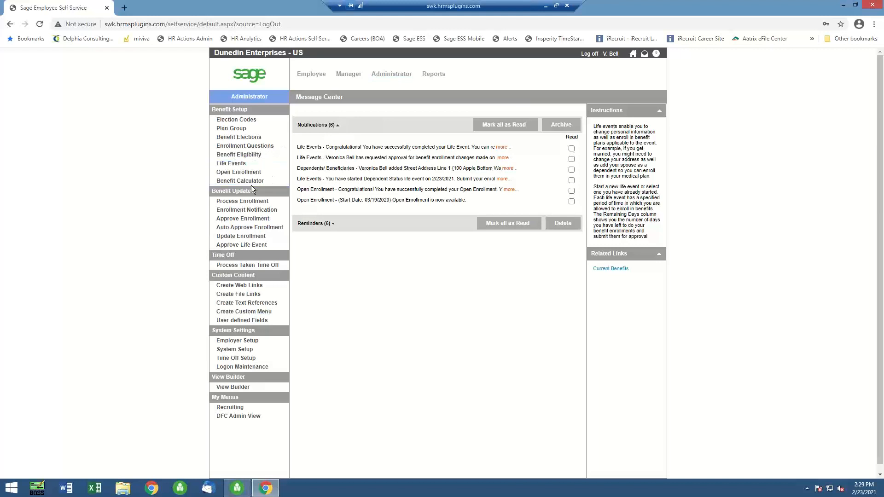
{"action": "left_click", "coordinate": [248, 247]}
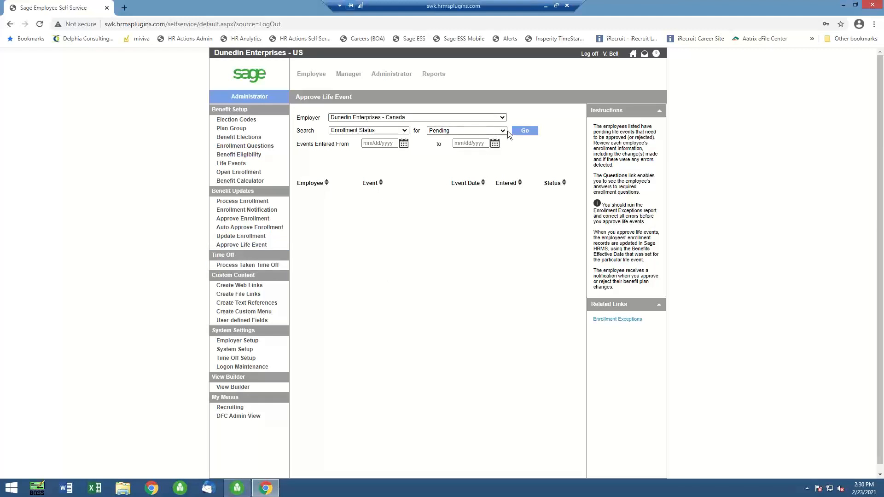
{"action": "left_click", "coordinate": [503, 117]}
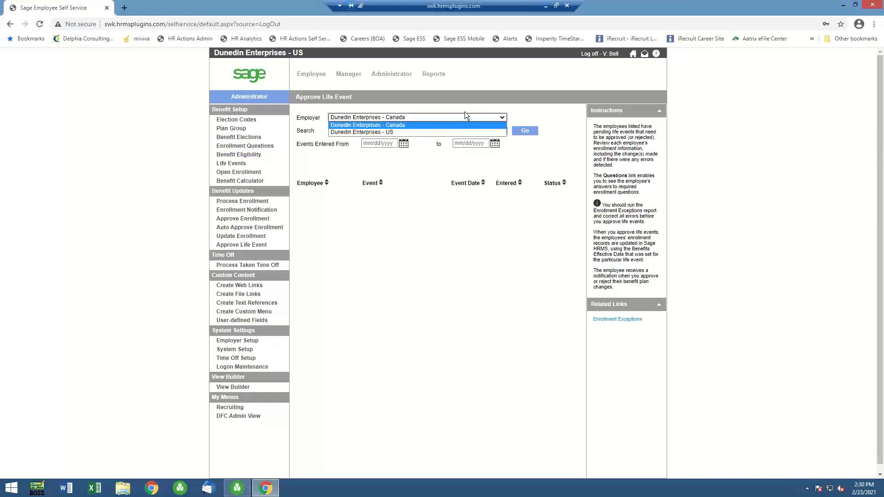
{"action": "left_click", "coordinate": [407, 132]}
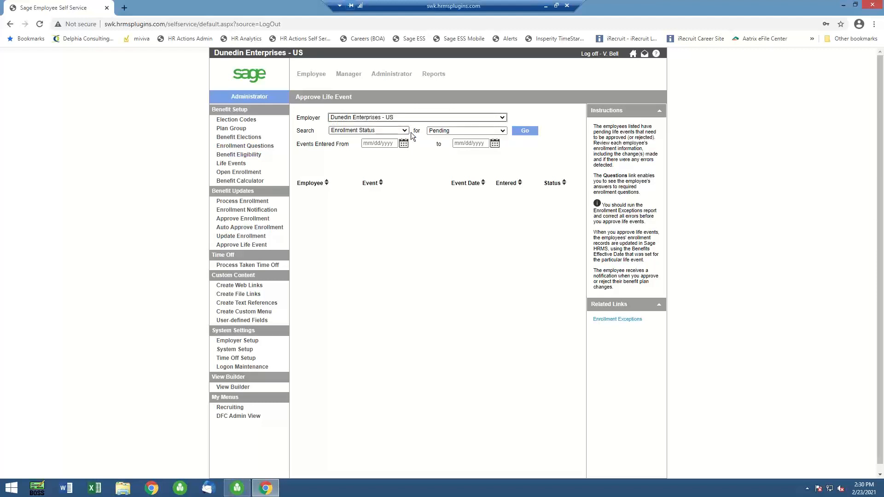
{"action": "left_click", "coordinate": [528, 132]}
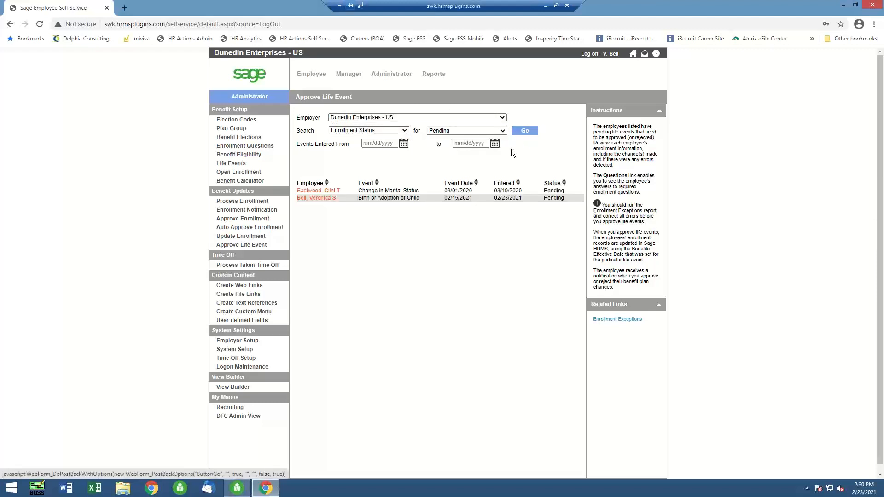
Approve the employee's pending Birth or Adoption of Child event by saving it with status Updated, and return to the event list
{"action": "left_click", "coordinate": [325, 199]}
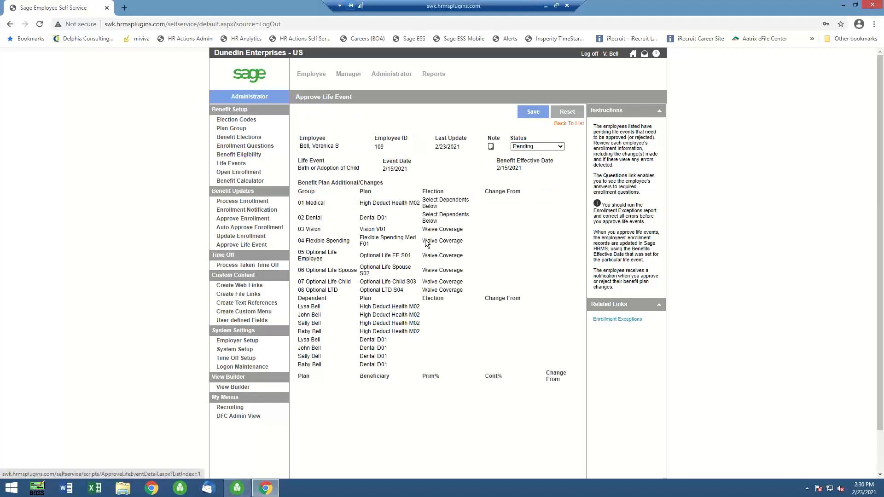
{"action": "left_click", "coordinate": [561, 147]}
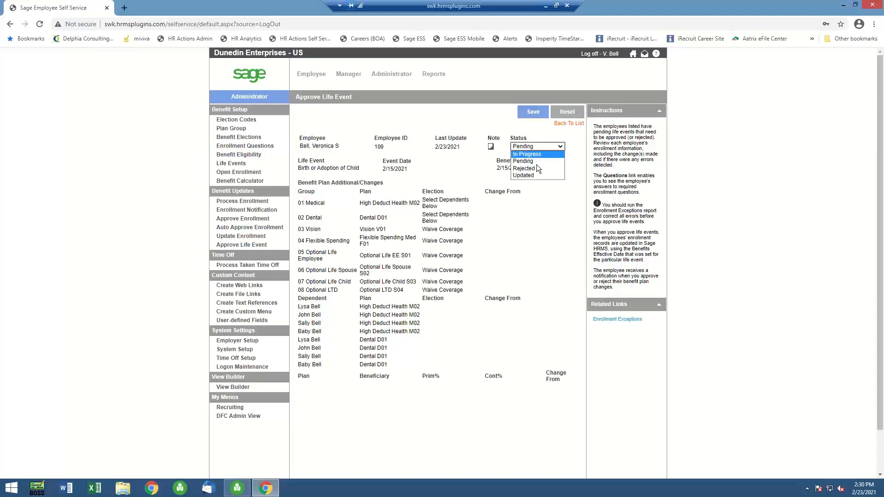
{"action": "left_click", "coordinate": [531, 176]}
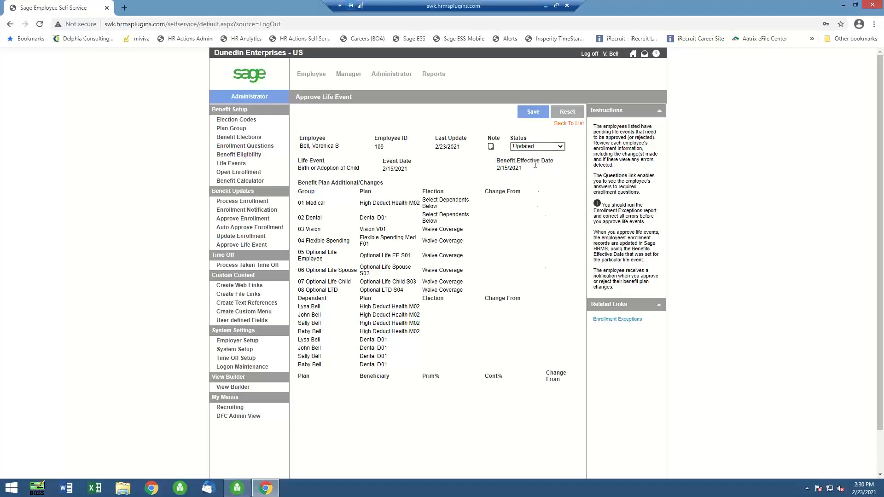
{"action": "left_click", "coordinate": [533, 112]}
{"action": "left_click", "coordinate": [564, 124]}
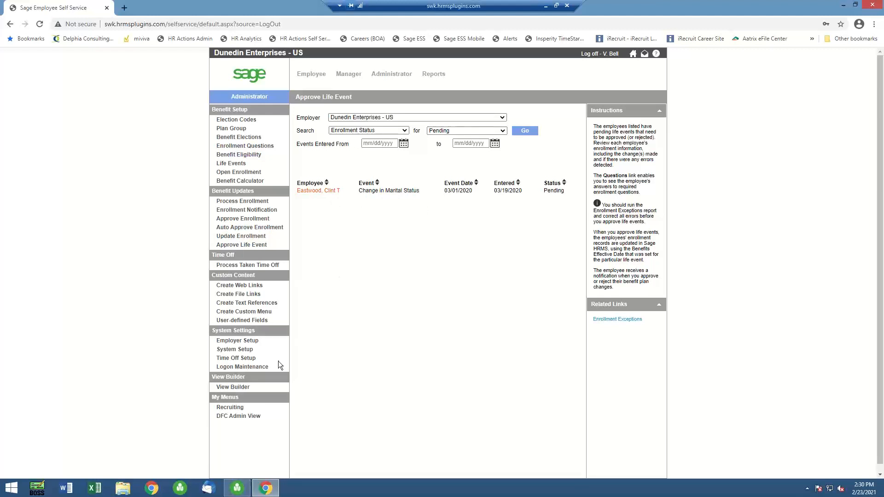
Switch to the Sage HRMS desktop application and review the employee's current insurance benefit plans
{"action": "left_click", "coordinate": [237, 488]}
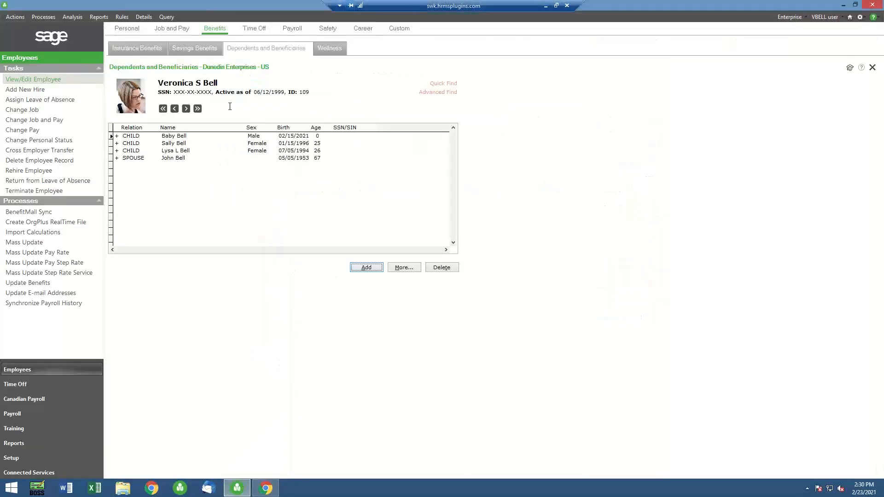
{"action": "left_click", "coordinate": [149, 49]}
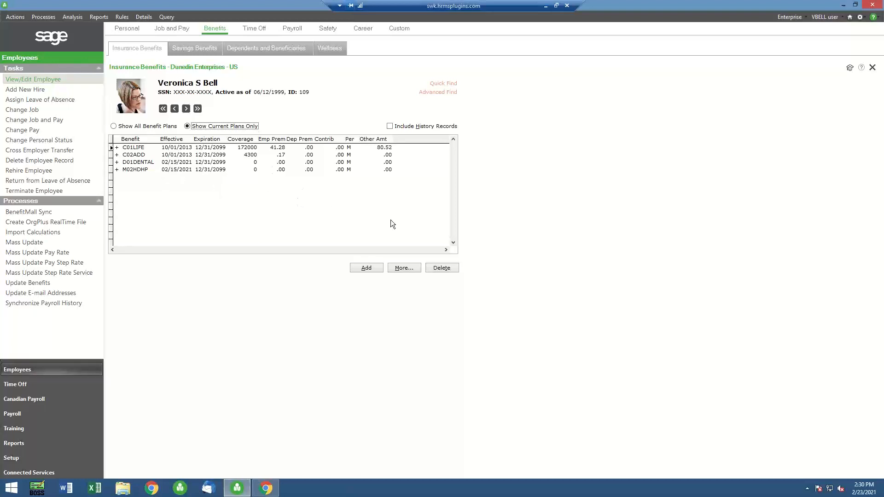
{"action": "left_click", "coordinate": [132, 31]}
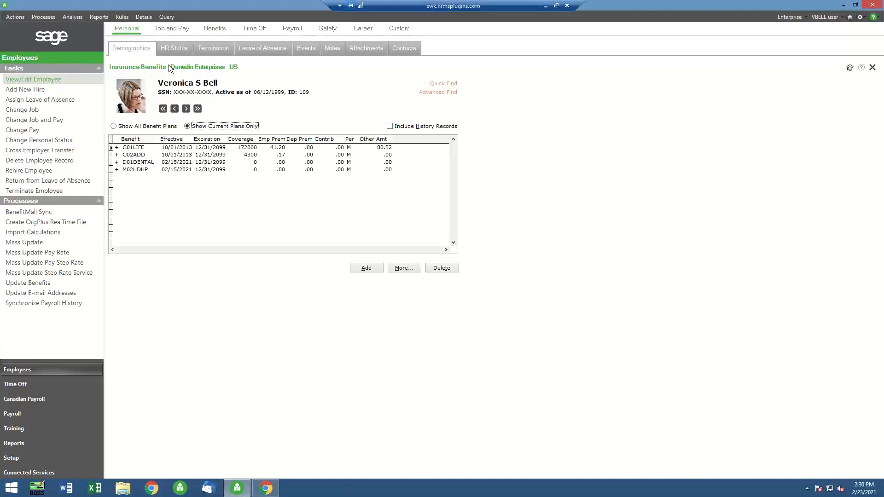
{"action": "left_click", "coordinate": [218, 34]}
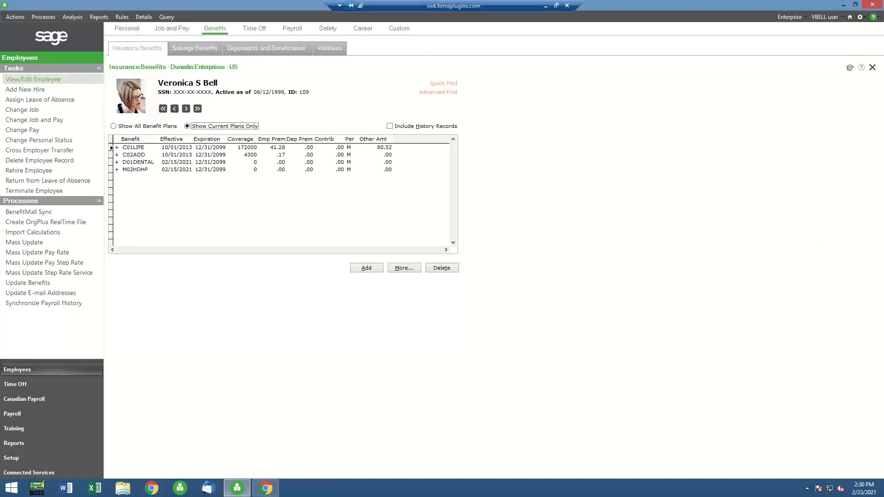